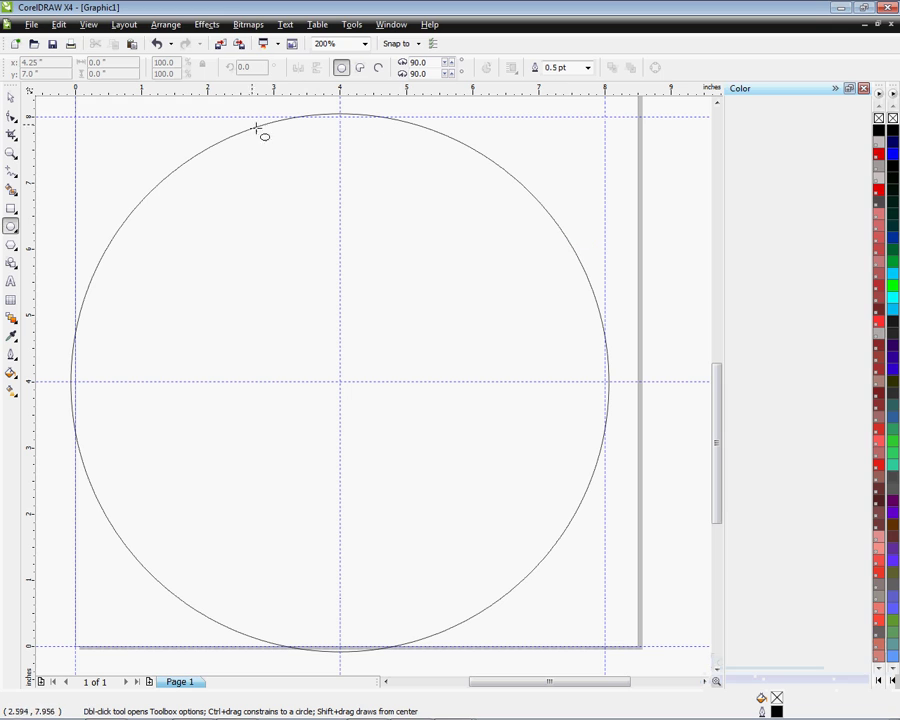
Select the large circle to confirm it measures 8.125 by 8.125 inches
key("space")
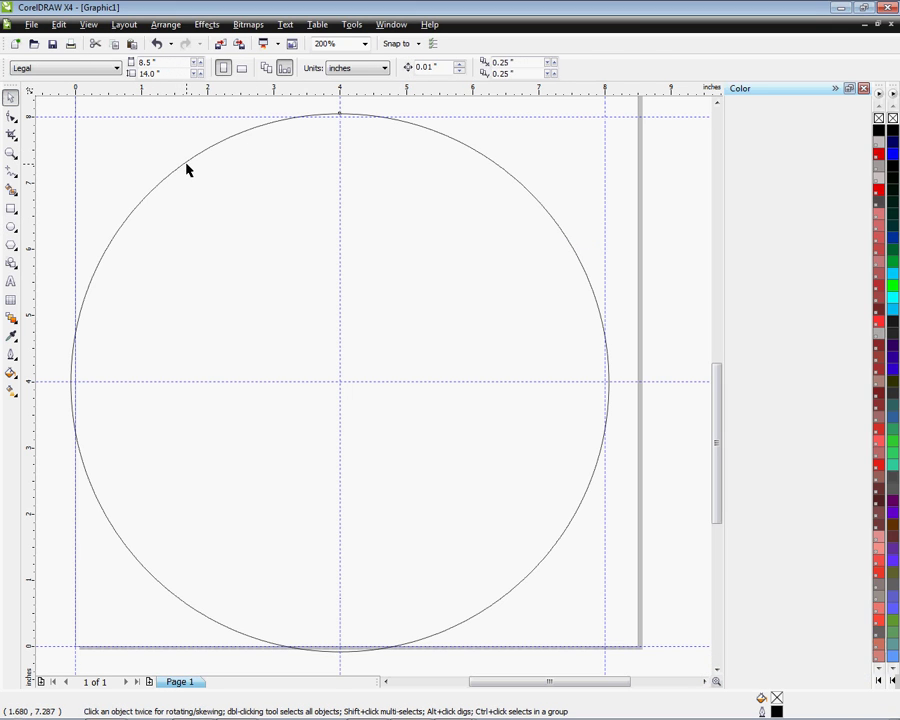
left_click(186, 170)
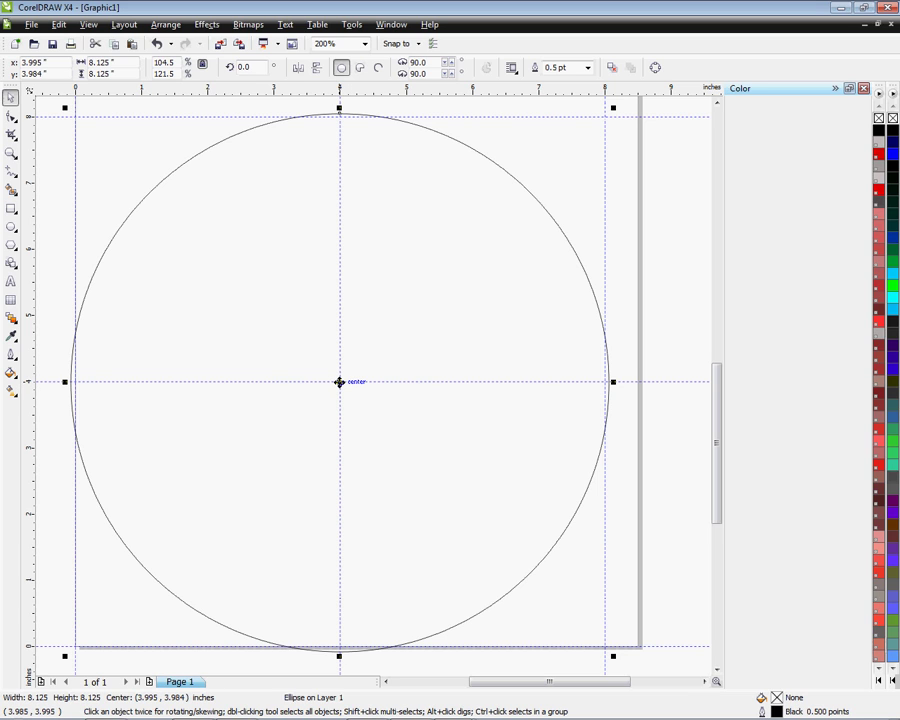
Draw an inner ellipse of about 5.4 inches and centre it on the guide crossing
left_click(11, 226)
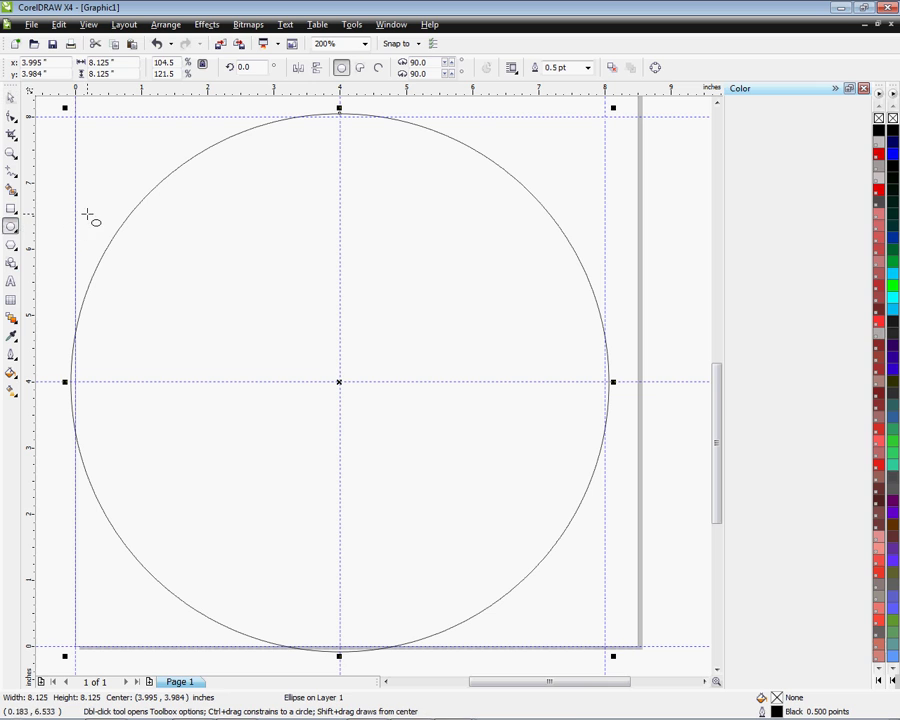
left_click_drag(174, 223, 532, 561)
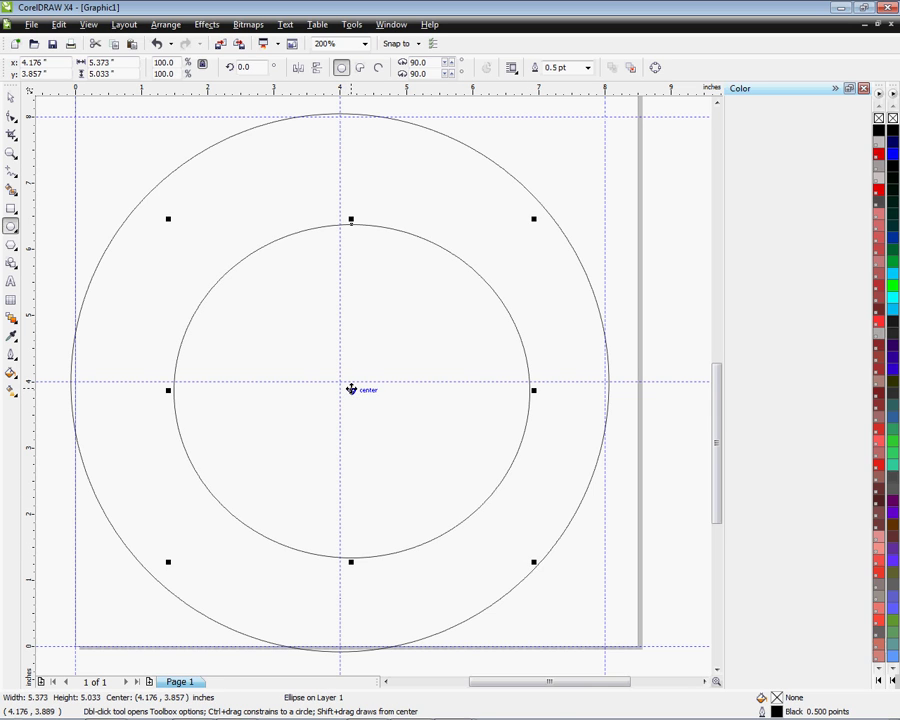
mouse_move(351, 389)
left_mouse_down()
mouse_move(337, 366)
mouse_move(339, 382)
left_mouse_up()
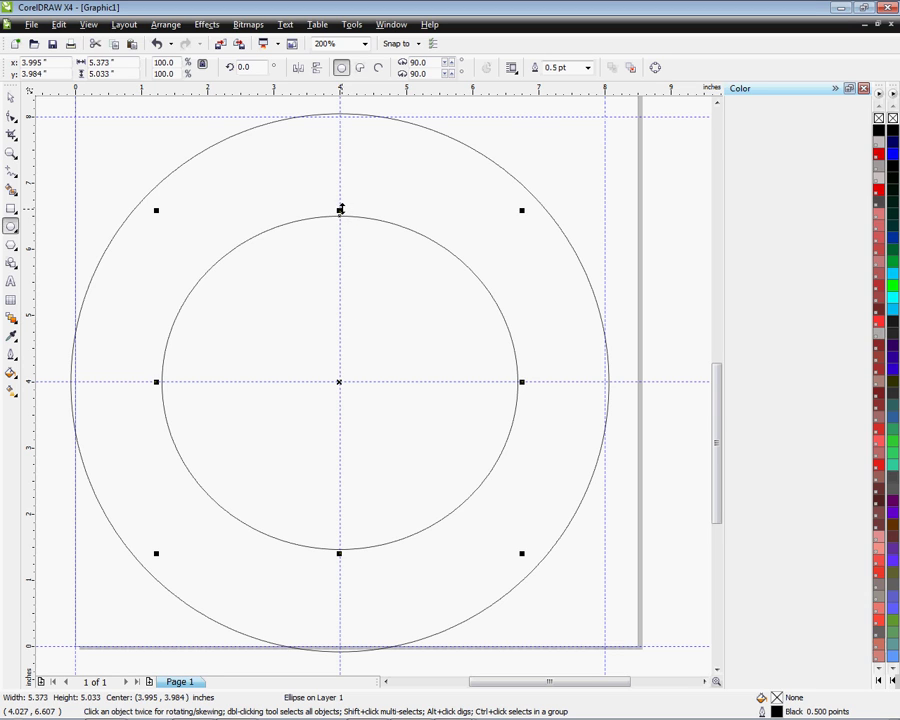
left_click_drag(339, 210, 339, 184)
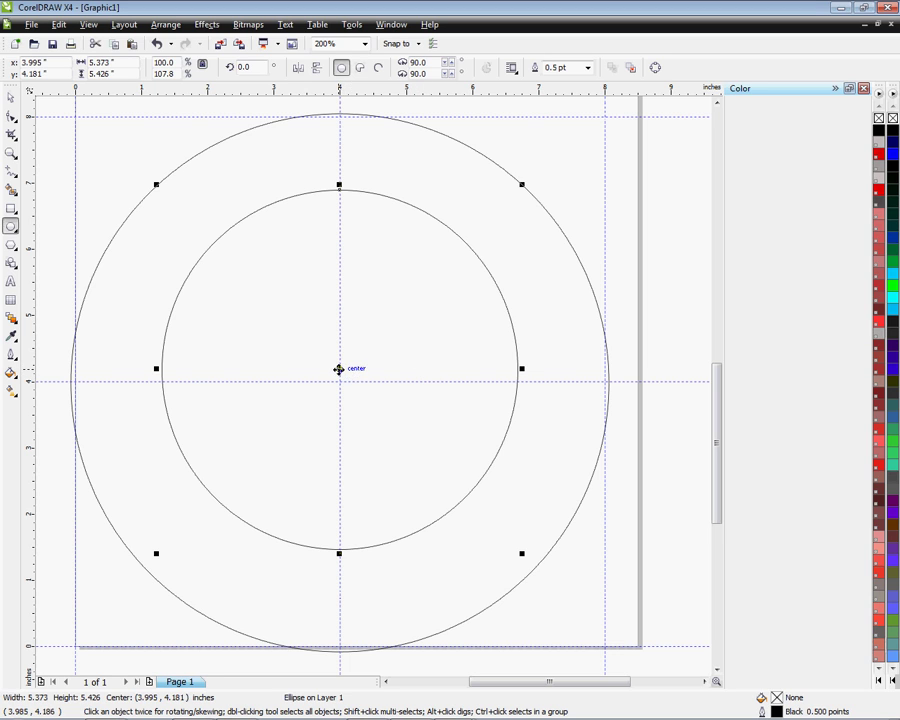
left_click_drag(340, 368, 340, 380)
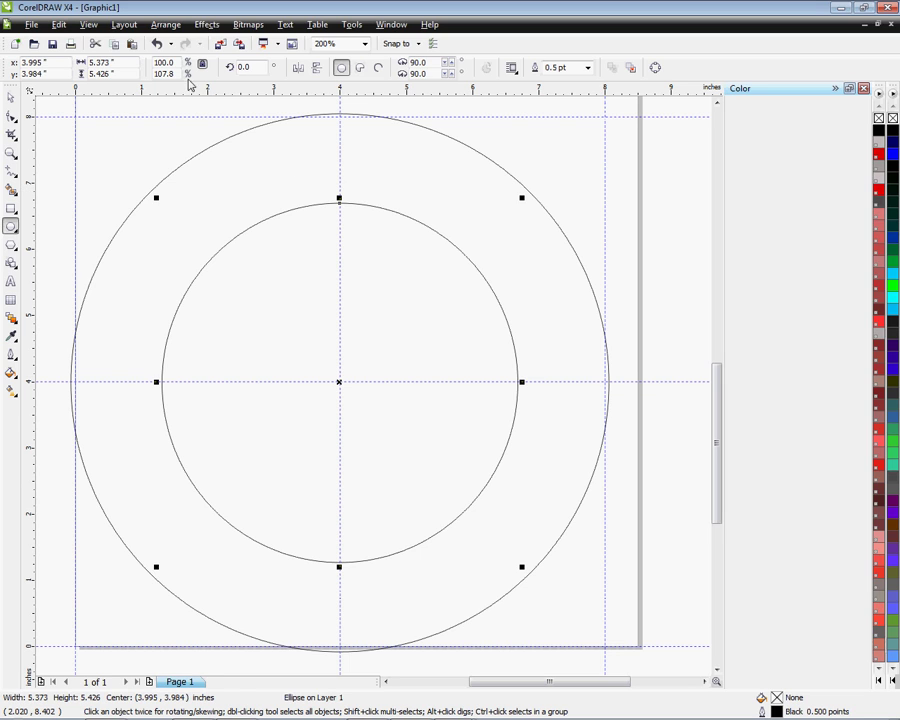
Resize the inner circle to 5.446 by 5.5 inches and keep it centred on the guides
left_click_drag(115, 62, 97, 62)
type("5")
left_click_drag(108, 74, 97, 75)
type("5")
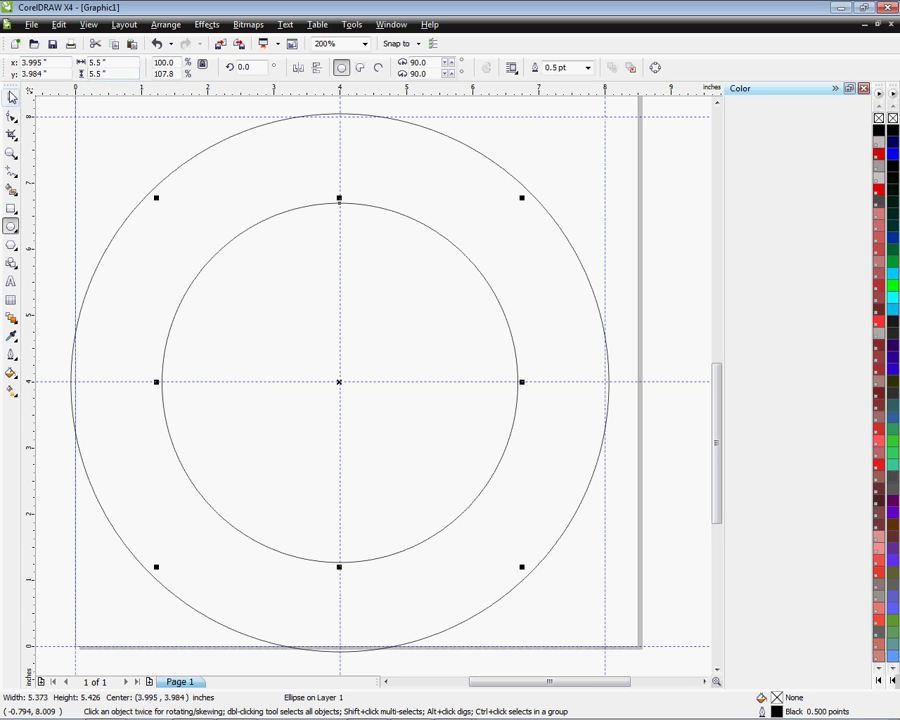
key("Return")
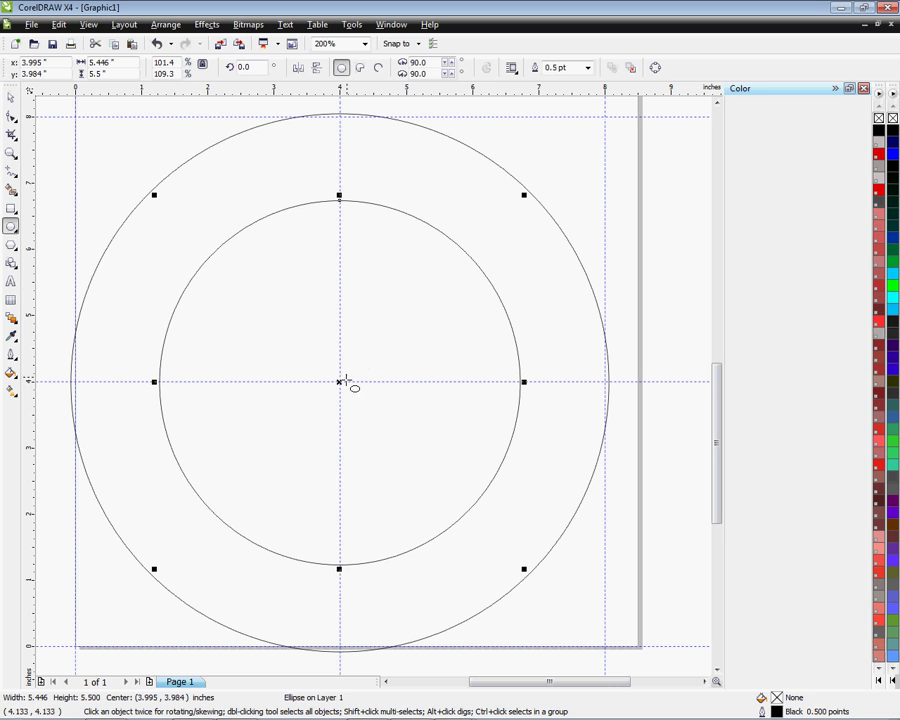
left_click_drag(339, 383, 340, 383)
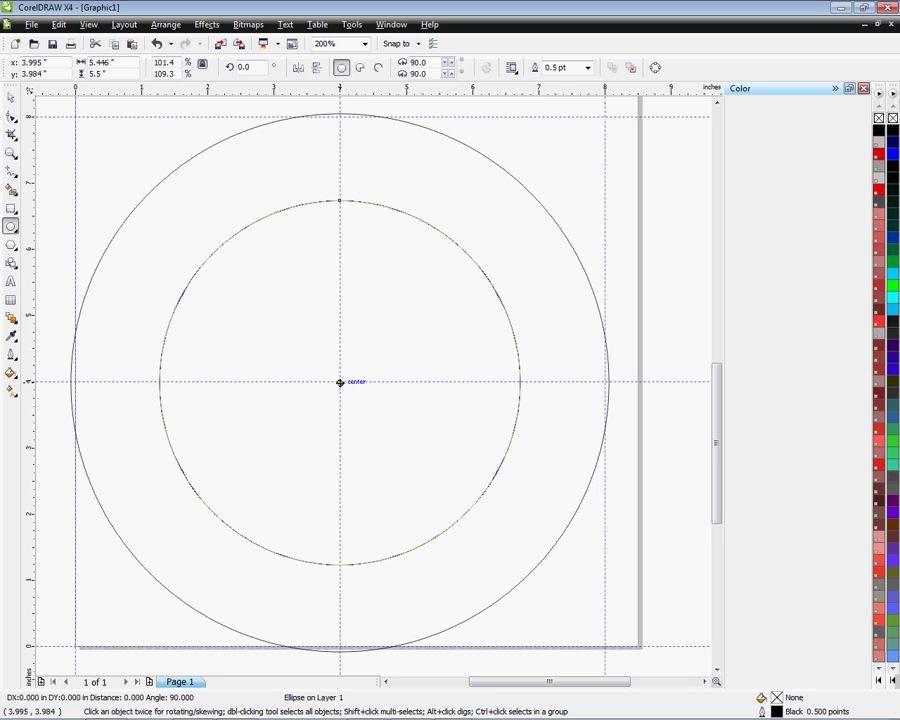
left_click_drag(340, 383, 340, 383)
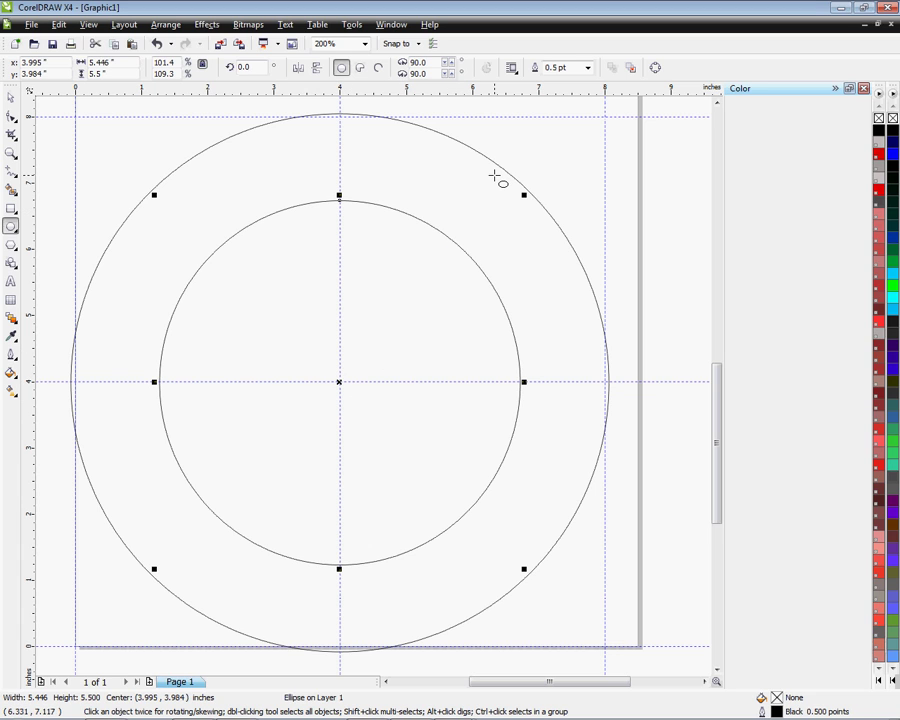
left_click(166, 25)
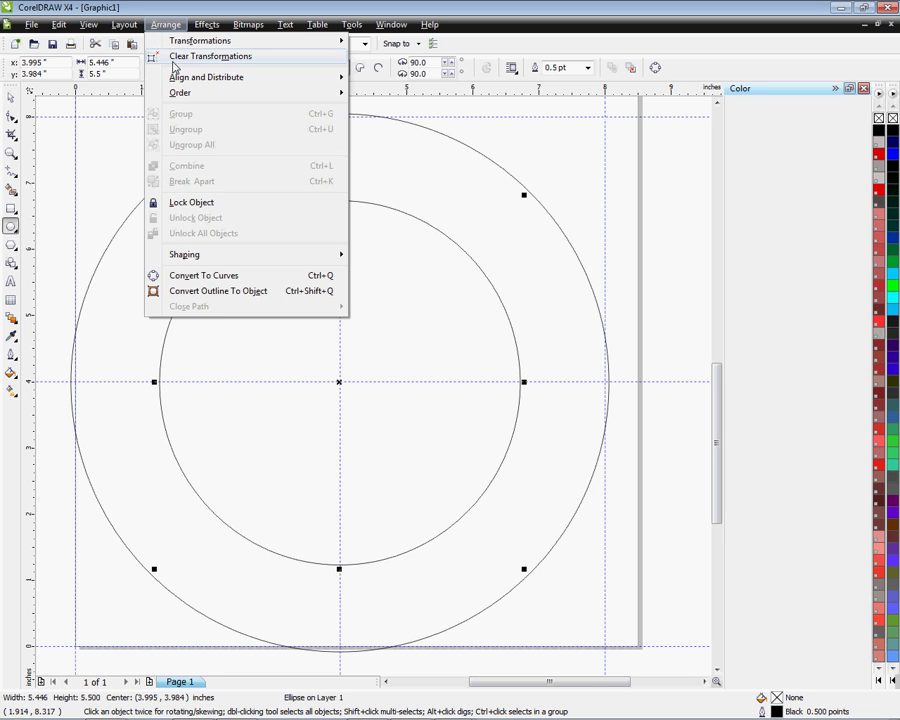
mouse_move(178, 79)
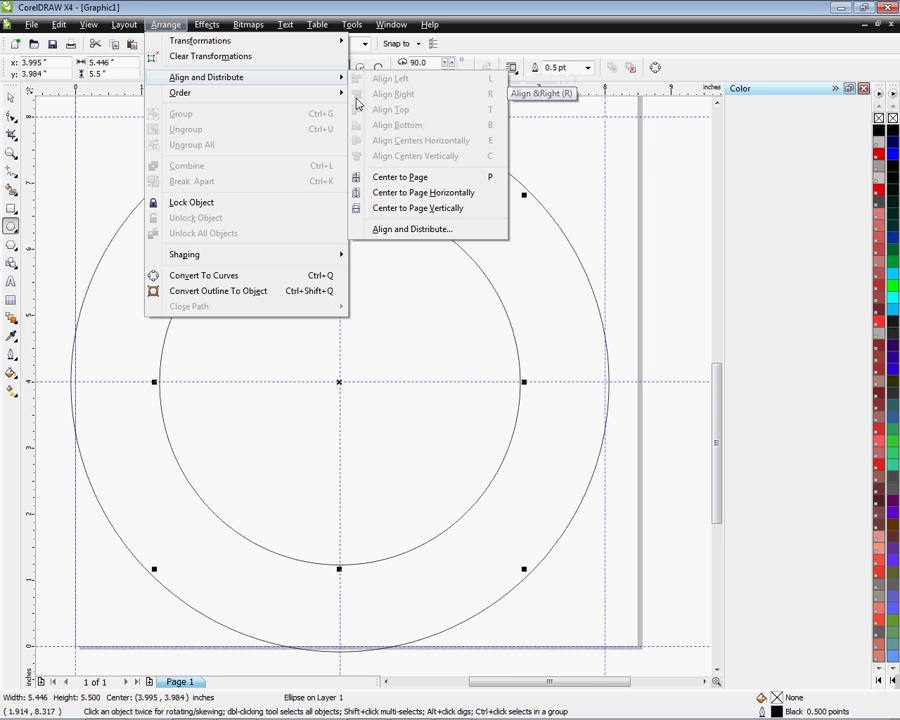
left_click(86, 181)
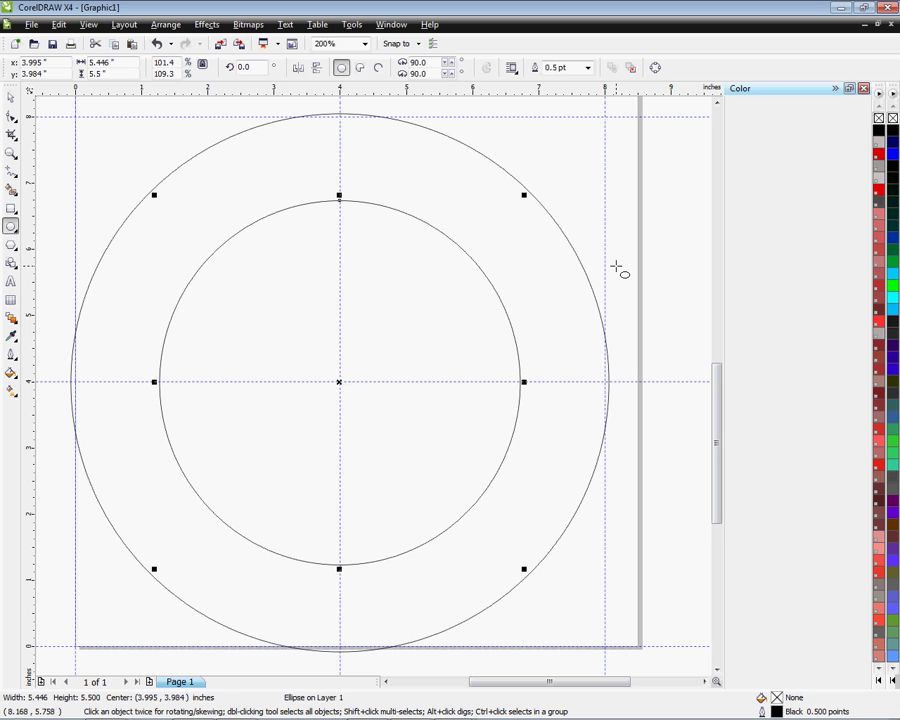
Make Old English Gothic at 72 pt the default for new text
left_click(11, 283)
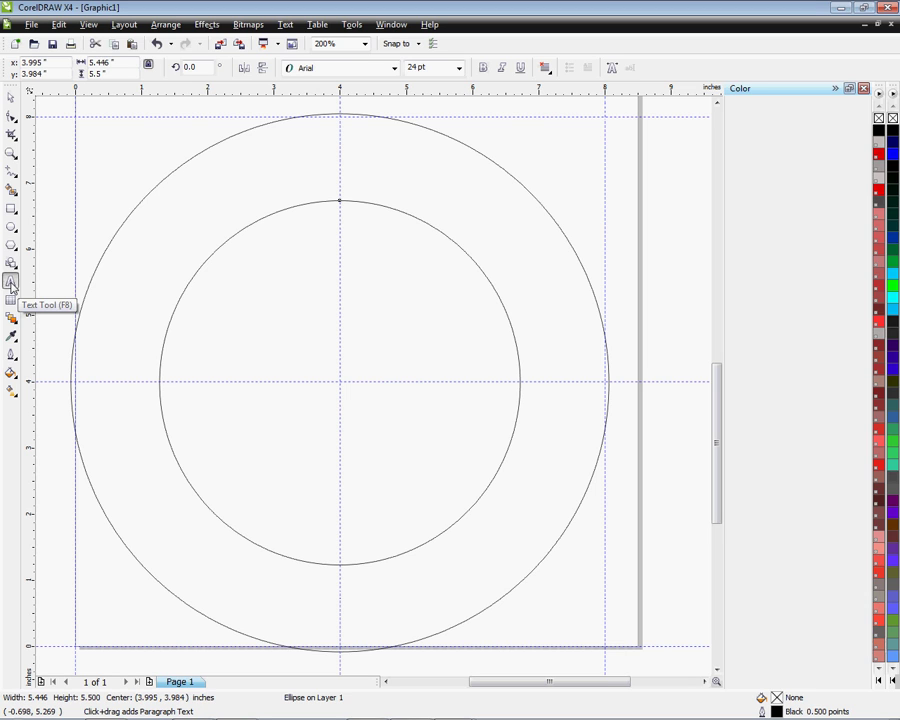
left_click(394, 68)
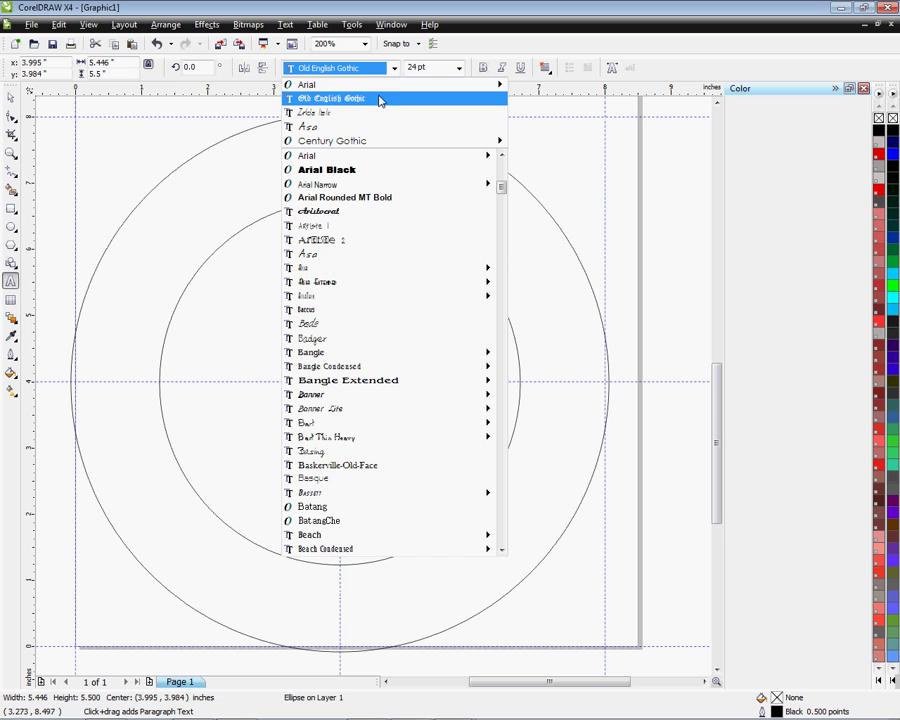
left_click(380, 100)
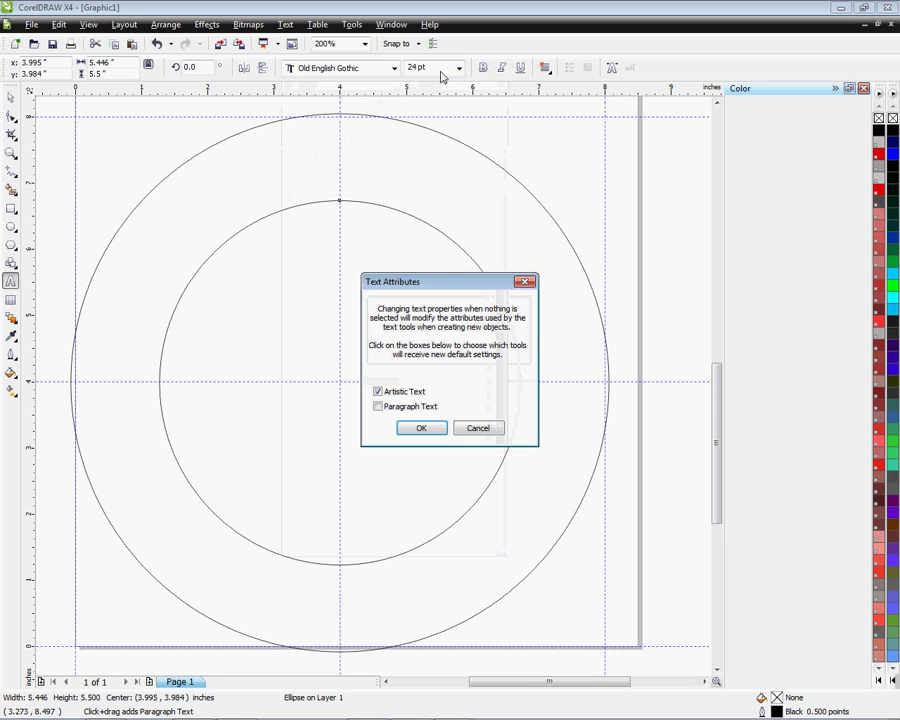
left_click(416, 430)
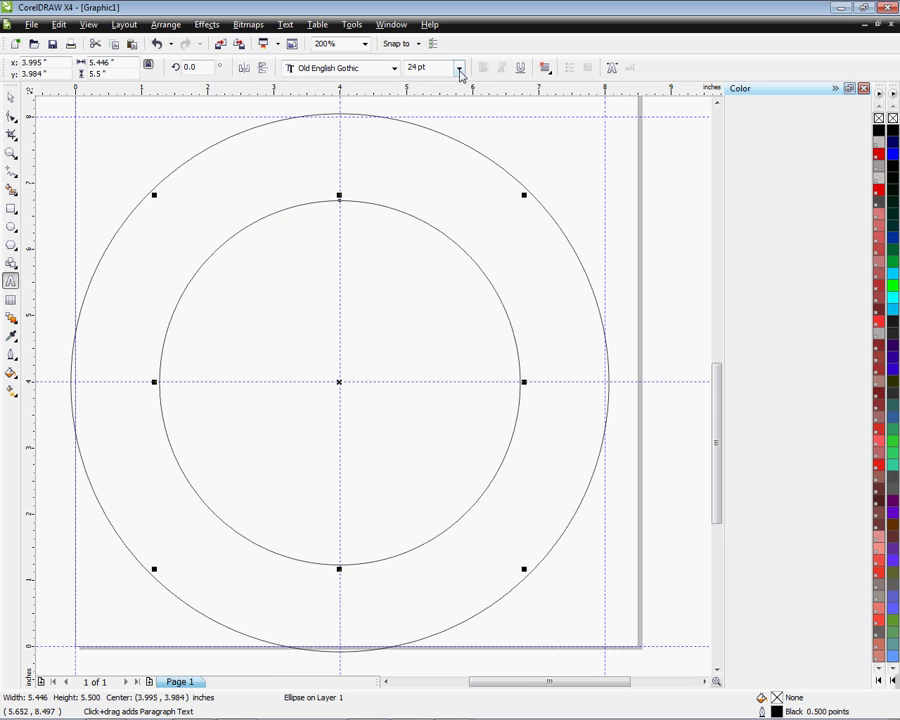
left_click(459, 68)
left_click(438, 247)
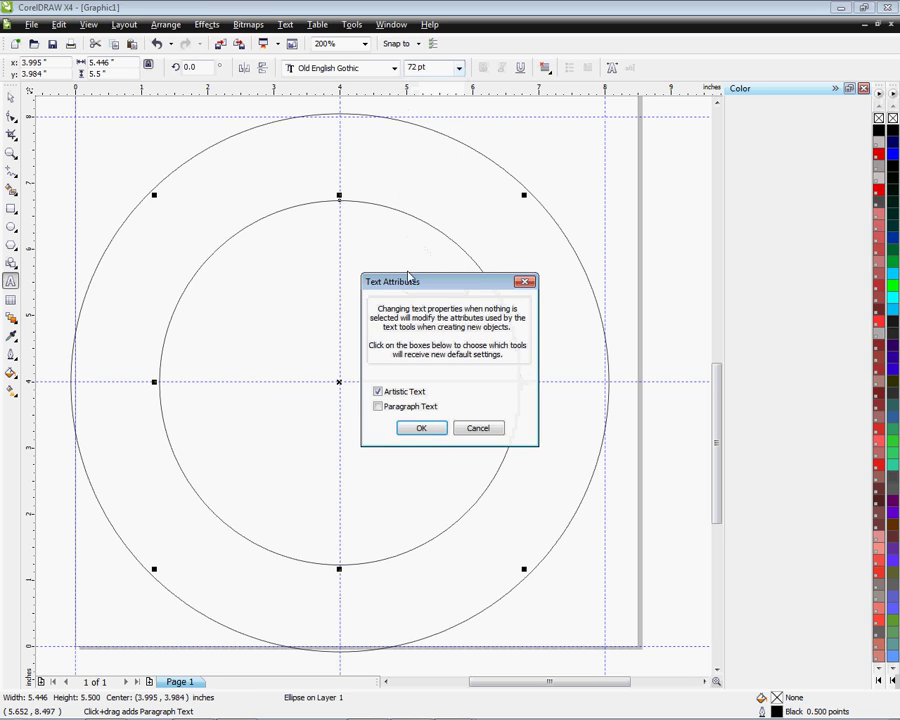
left_click(438, 428)
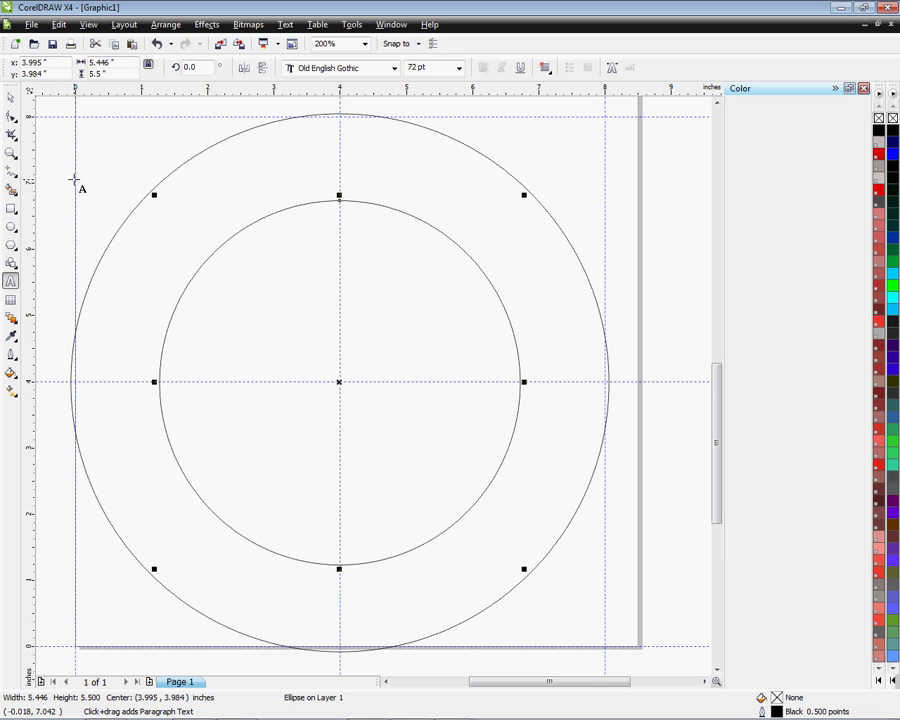
Move the numerals 12, 3, 6 and 9 into the ring at the top, right, bottom and left
mouse_move(455, 710)
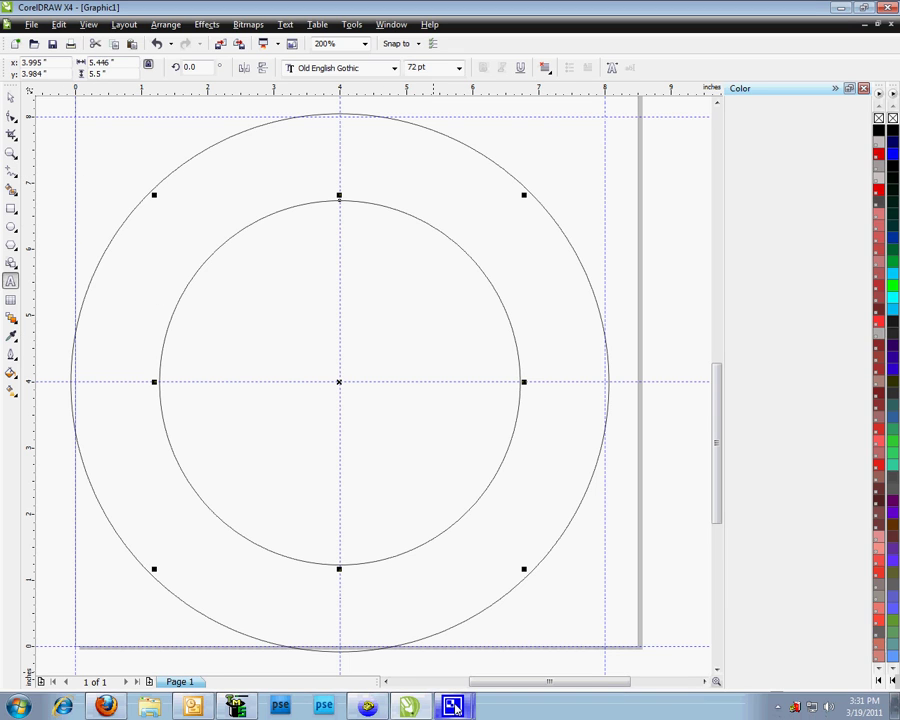
left_click(462, 650)
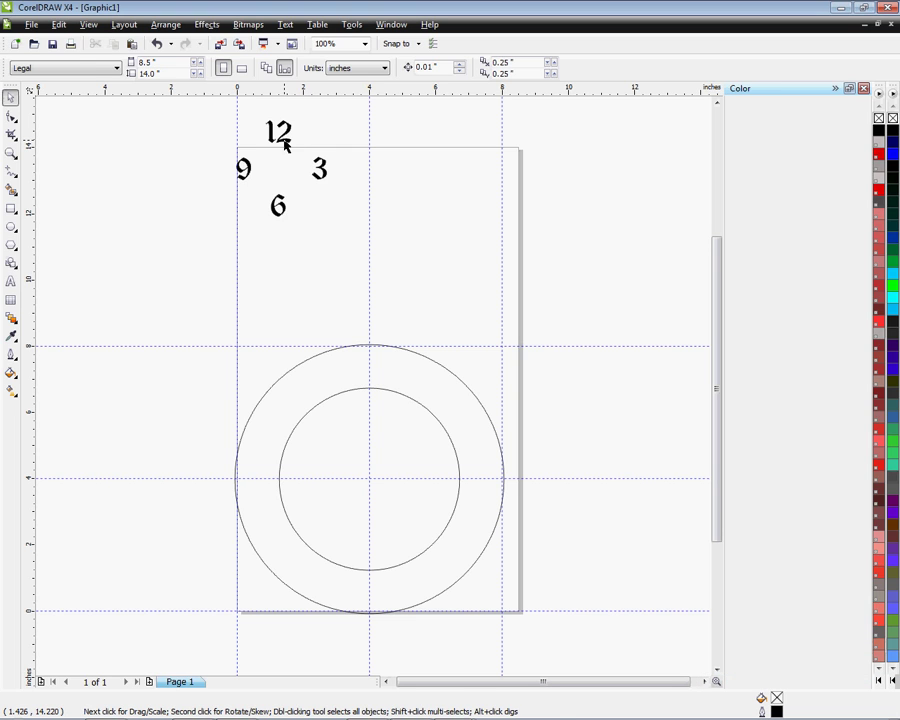
left_click(285, 145)
left_click_drag(276, 138, 374, 376)
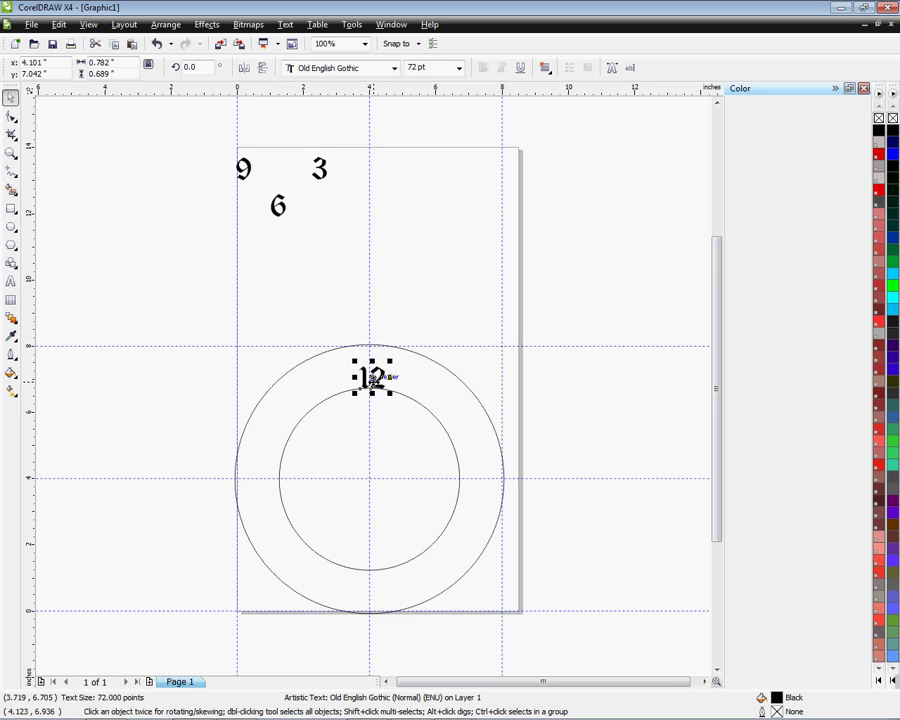
left_click_drag(318, 172, 466, 478)
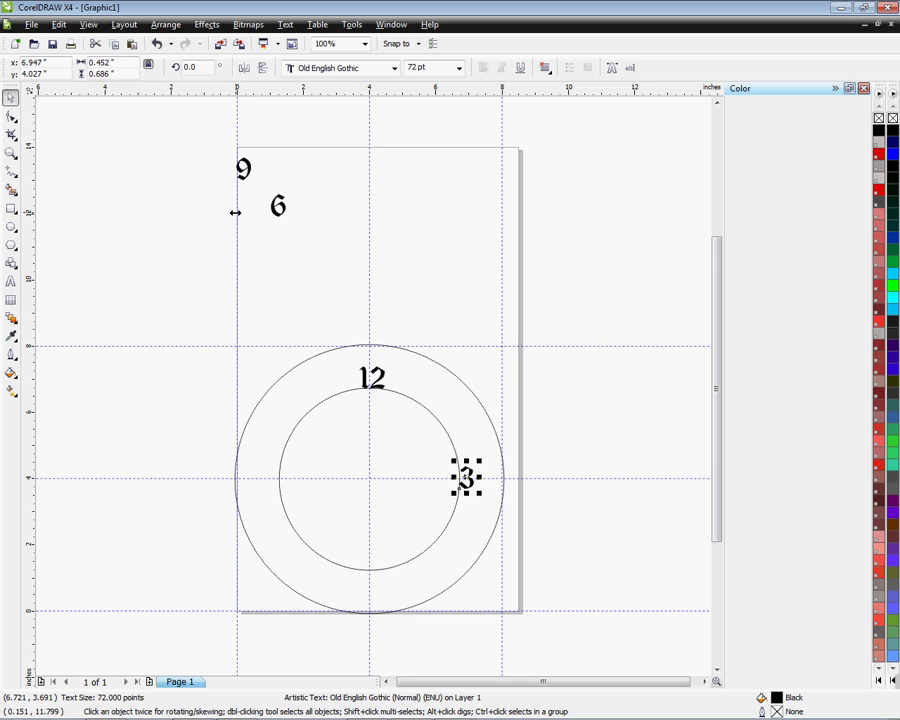
left_click_drag(280, 222, 370, 567)
left_click_drag(243, 168, 287, 477)
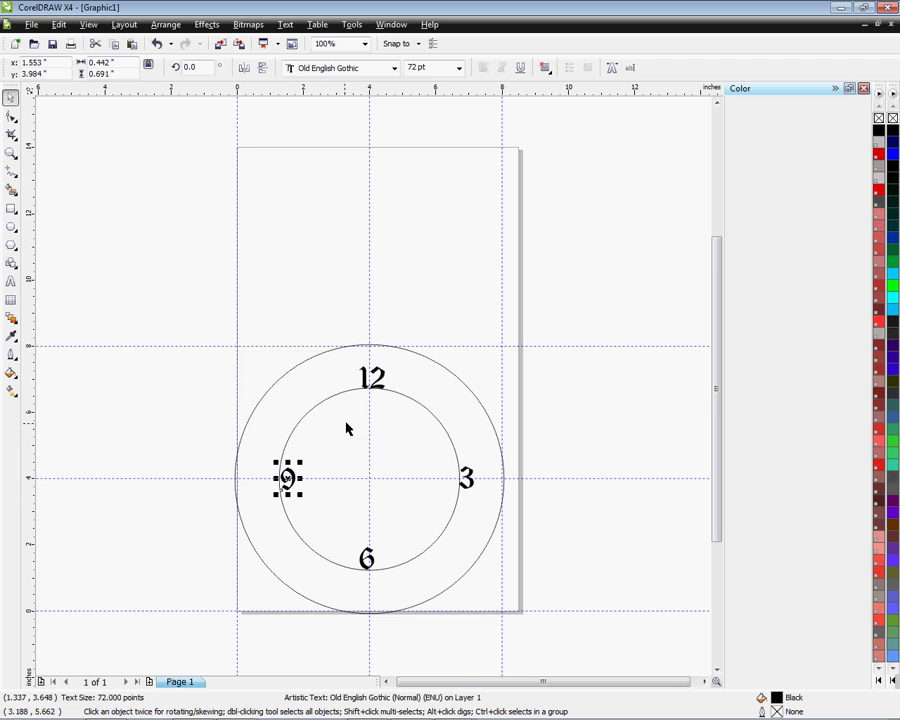
Nudge the 12 up and the 3 down, and realign the inner circle beneath them
scroll(346, 428, "up", 3)
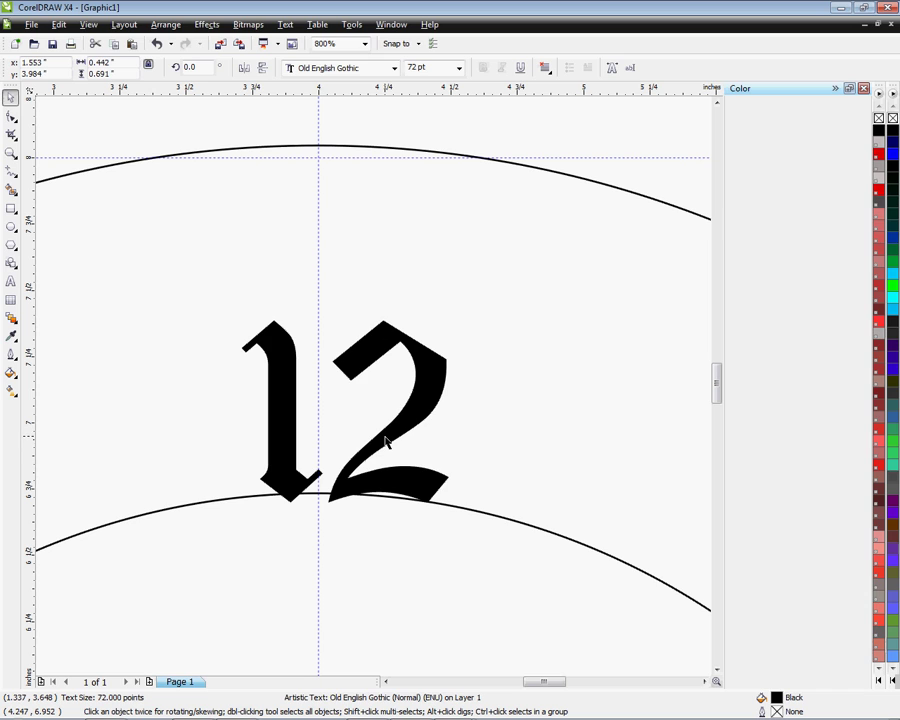
left_click_drag(386, 442, 381, 433)
scroll(381, 433, "down", 2)
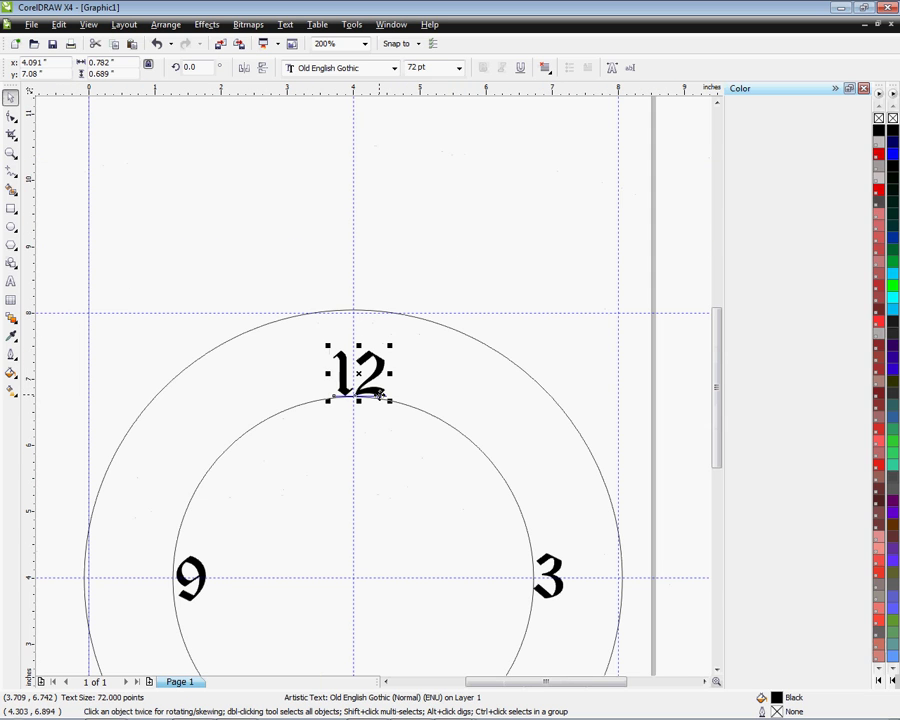
scroll(566, 589, "up", 2)
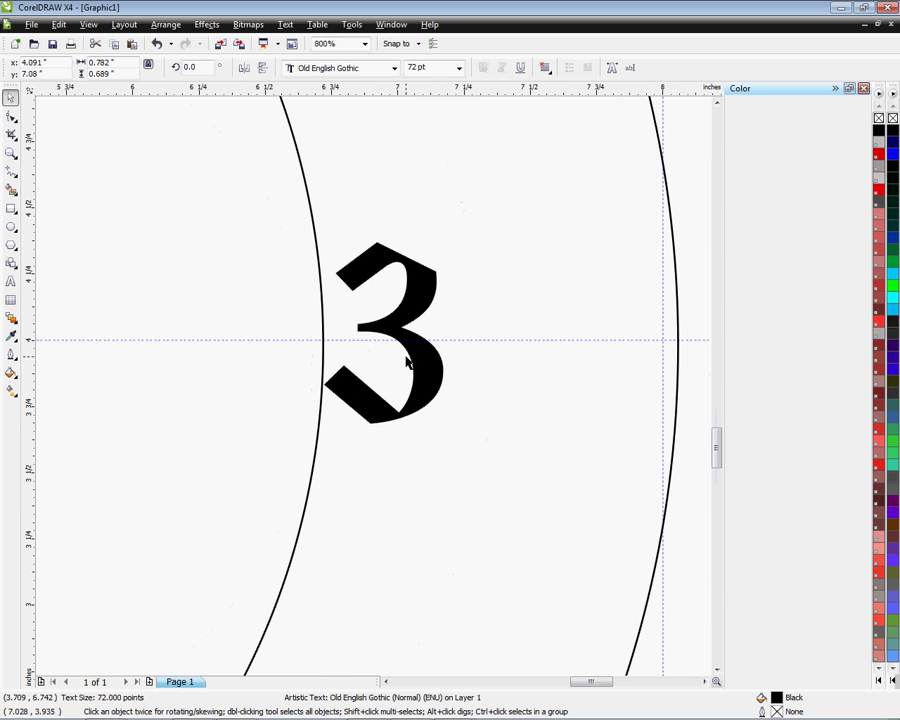
left_click_drag(396, 332, 393, 338)
scroll(372, 388, "down", 2)
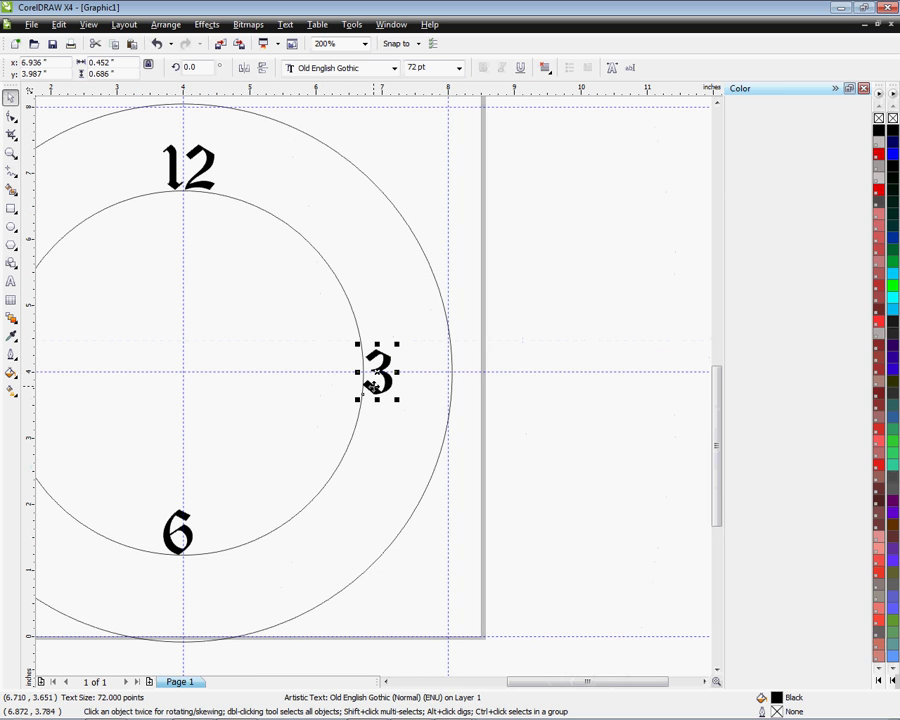
scroll(178, 551, "up", 1)
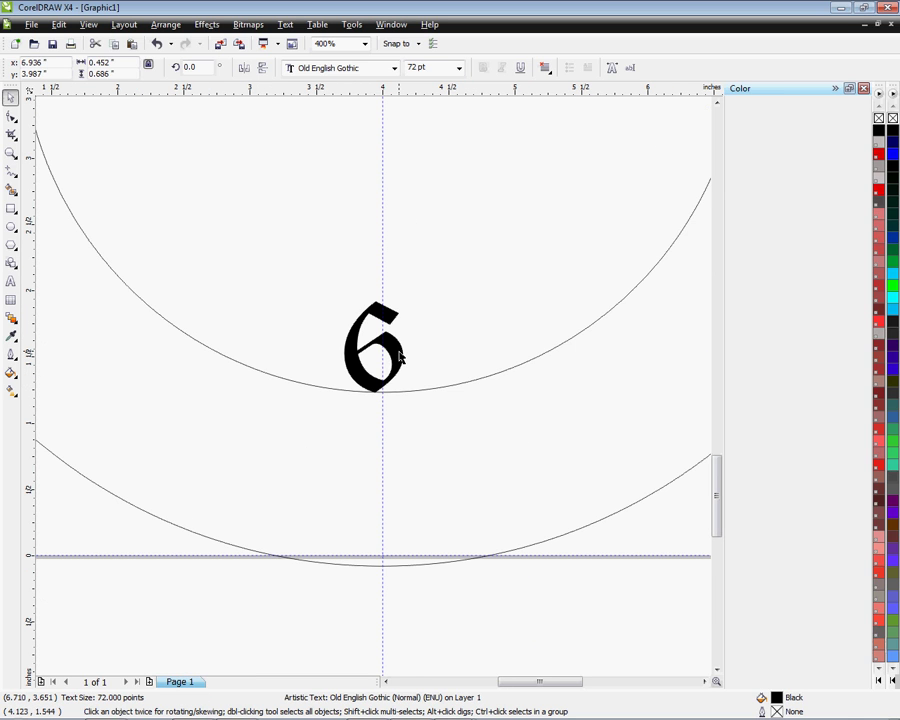
mouse_move(398, 357)
left_mouse_down()
mouse_move(409, 353)
mouse_move(398, 353)
left_mouse_up()
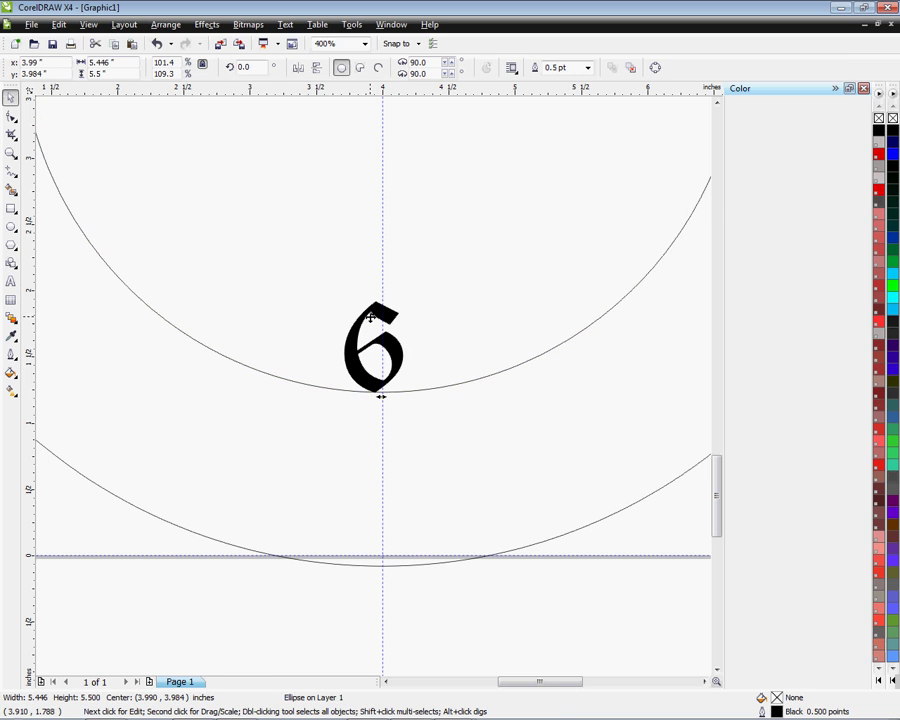
left_click_drag(372, 309, 382, 316)
scroll(382, 330, "down", 1)
scroll(372, 390, "down", 1)
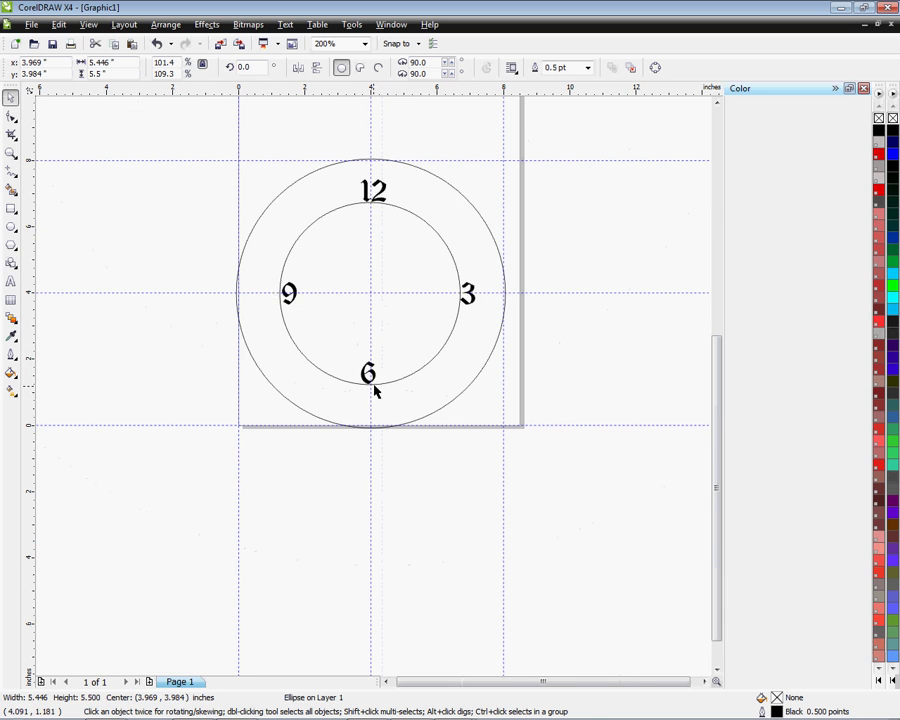
left_click(195, 446)
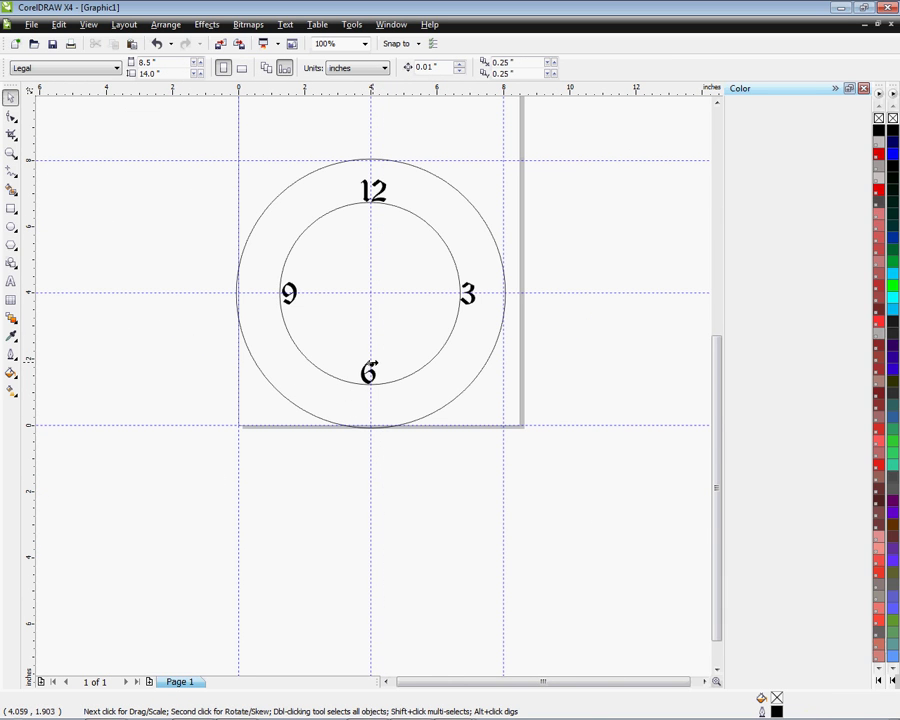
Align the 6 on the vertical guide, then move the 6 and 9 just inside the outer circle
left_click(366, 378)
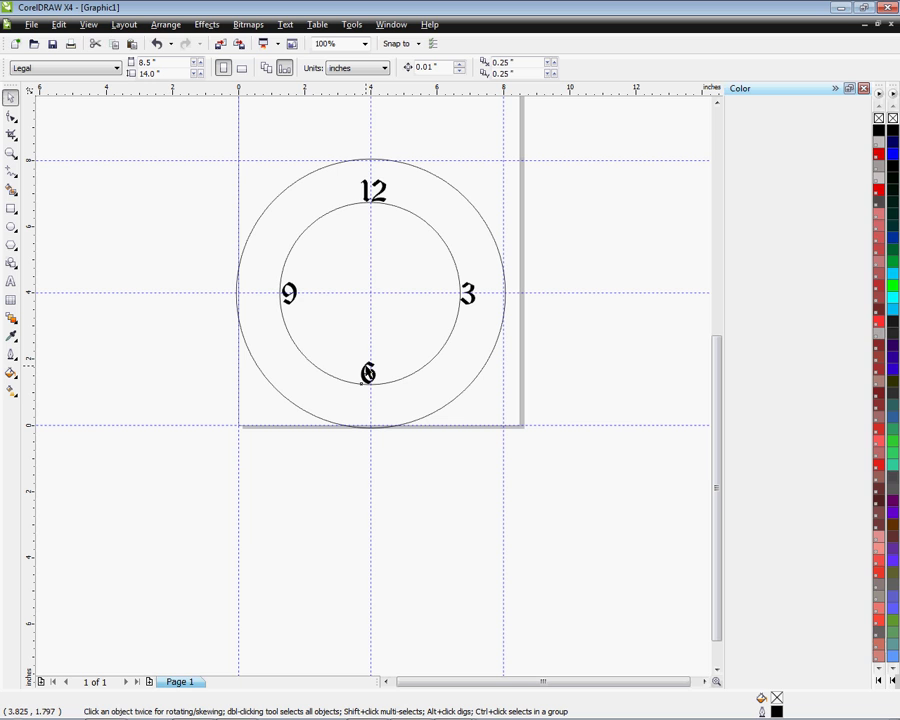
left_click_drag(368, 373, 370, 373)
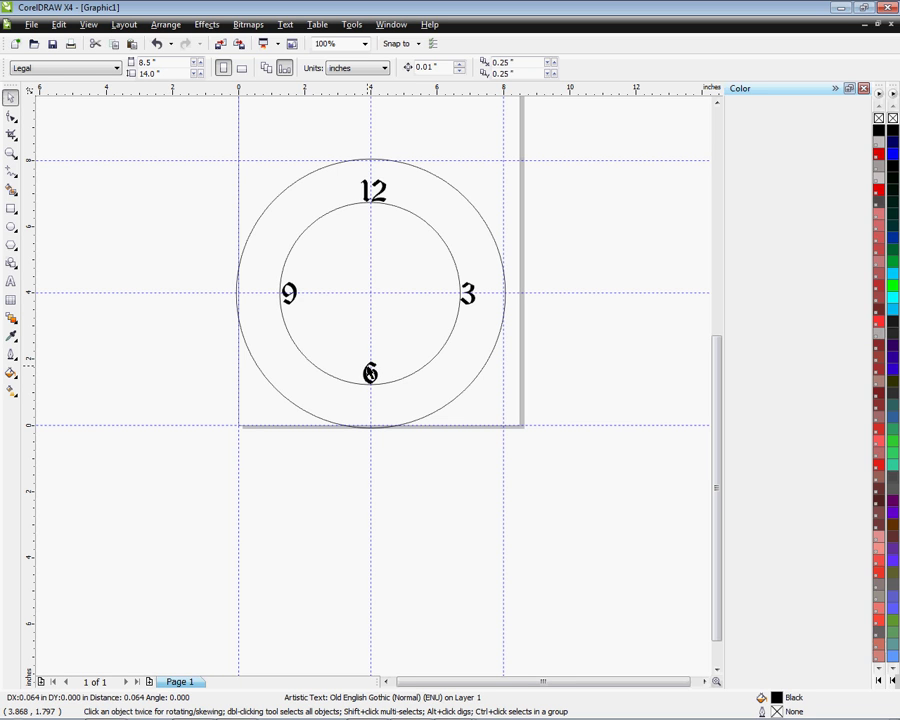
scroll(370, 374, "up", 2)
scroll(369, 388, "down", 1)
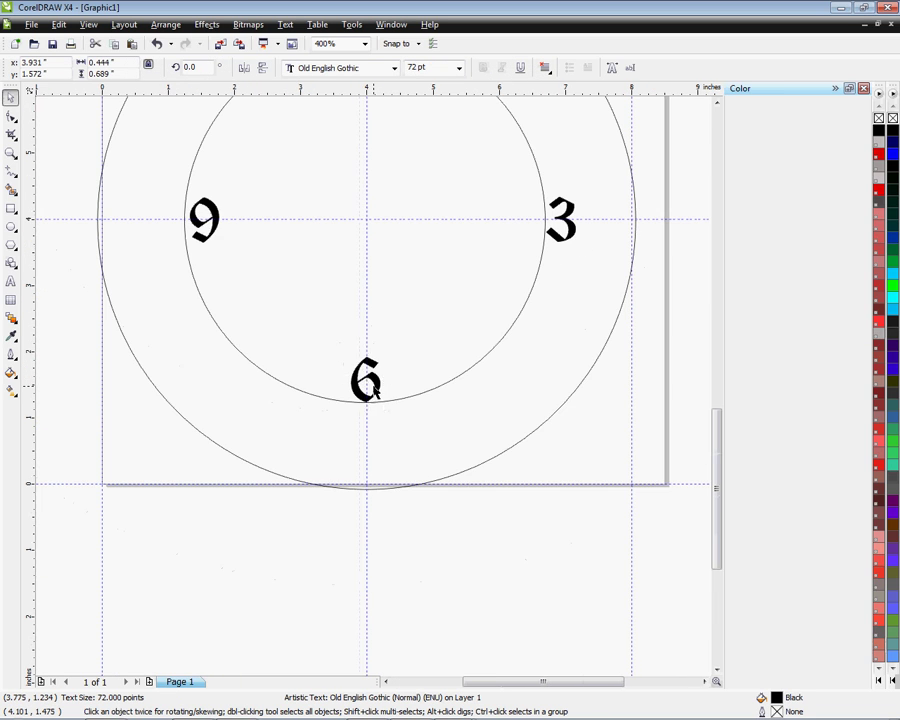
scroll(201, 217, "up", 1)
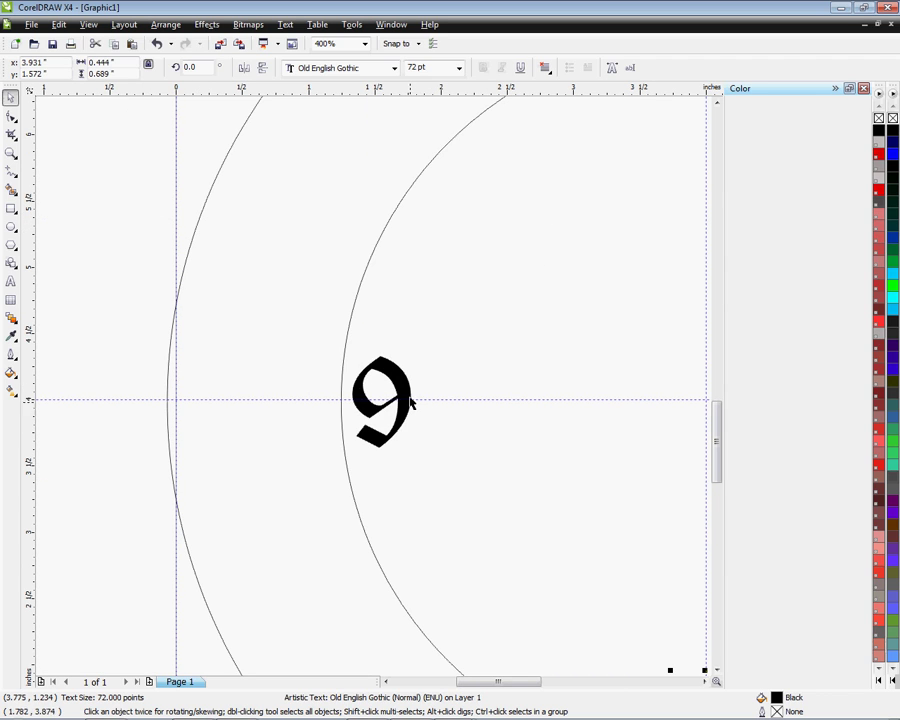
scroll(410, 397, "down", 2)
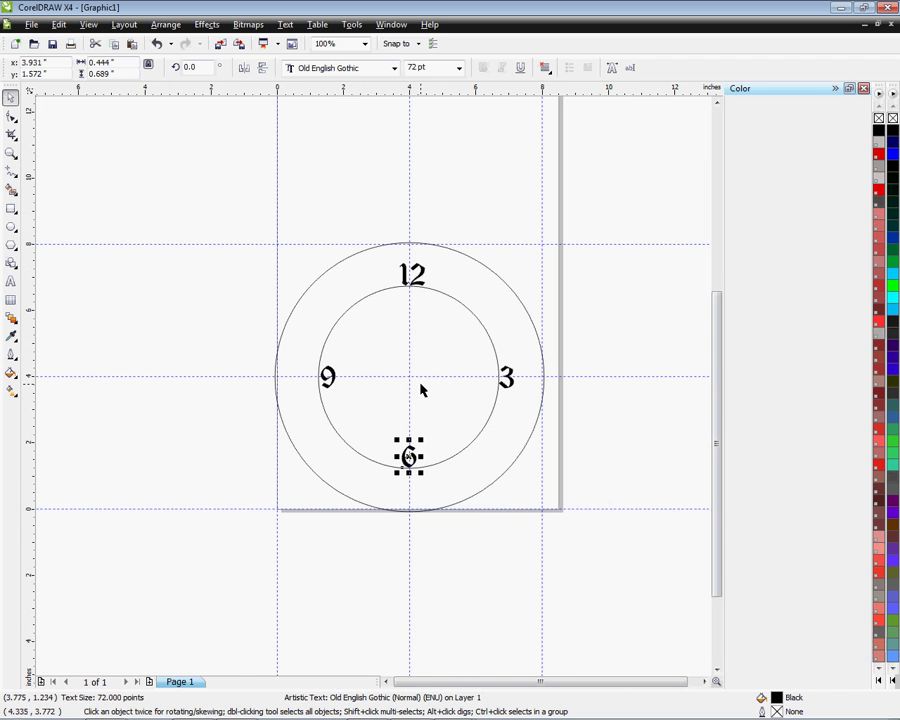
left_click_drag(408, 457, 409, 480)
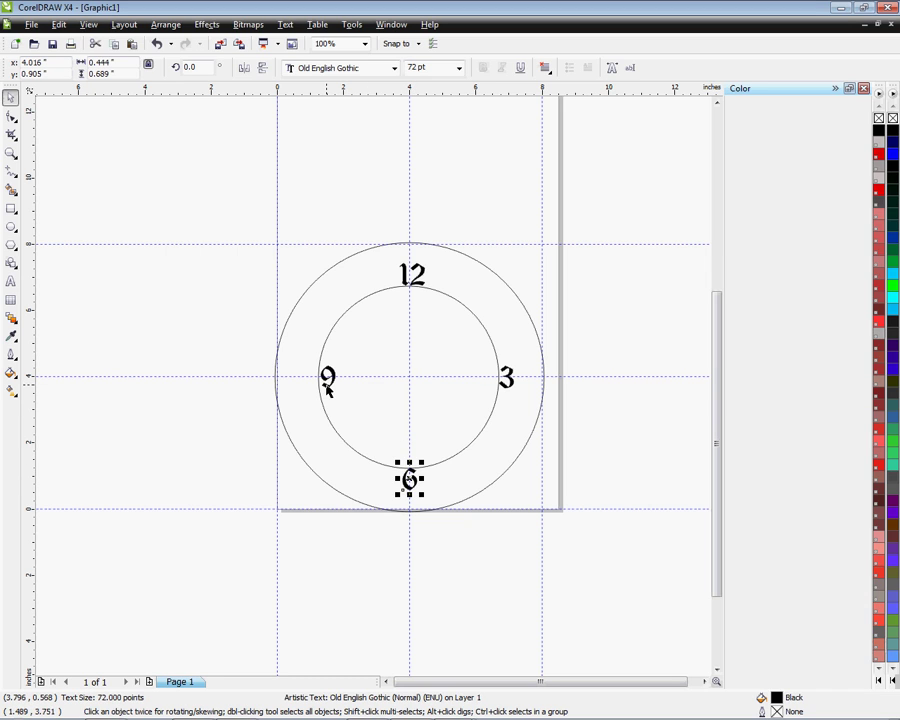
left_click_drag(328, 390, 306, 388)
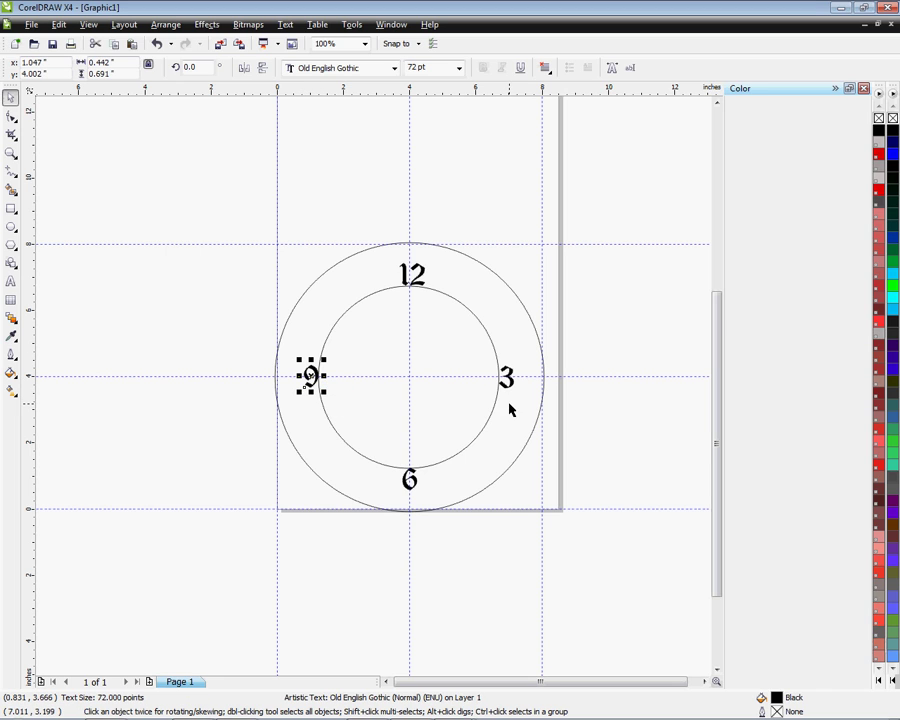
left_click(370, 336)
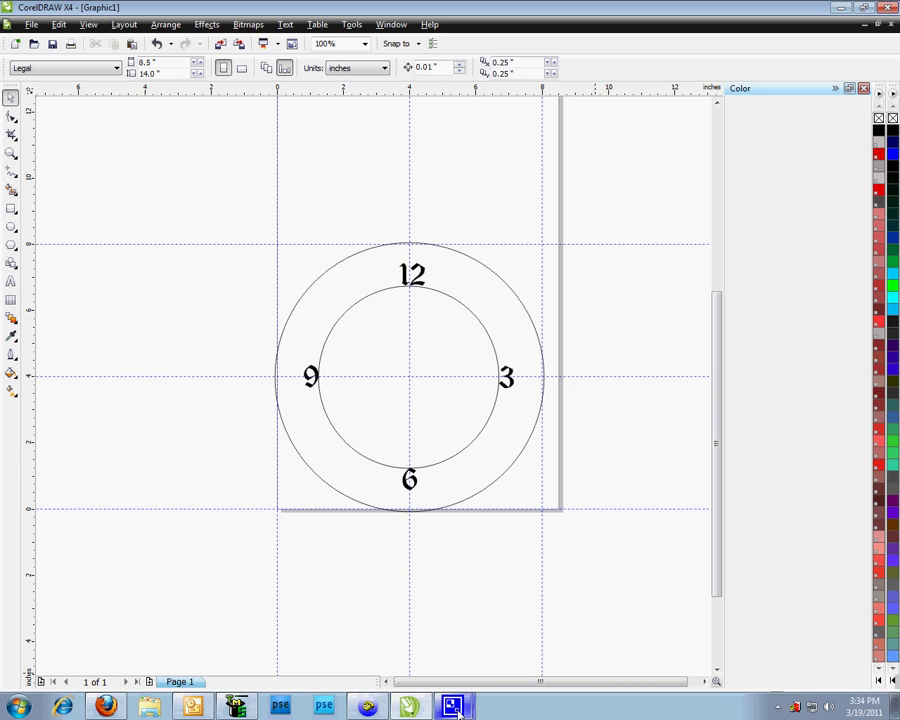
Add two horizontal guidelines across the clock face, one just below the 12
mouse_move(471, 711)
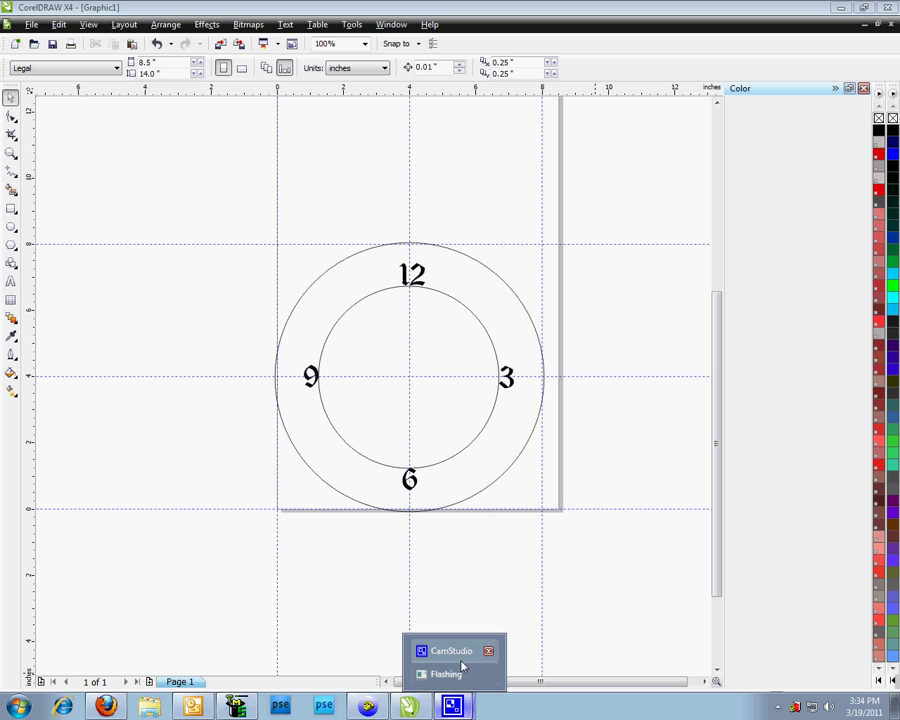
left_click(472, 661)
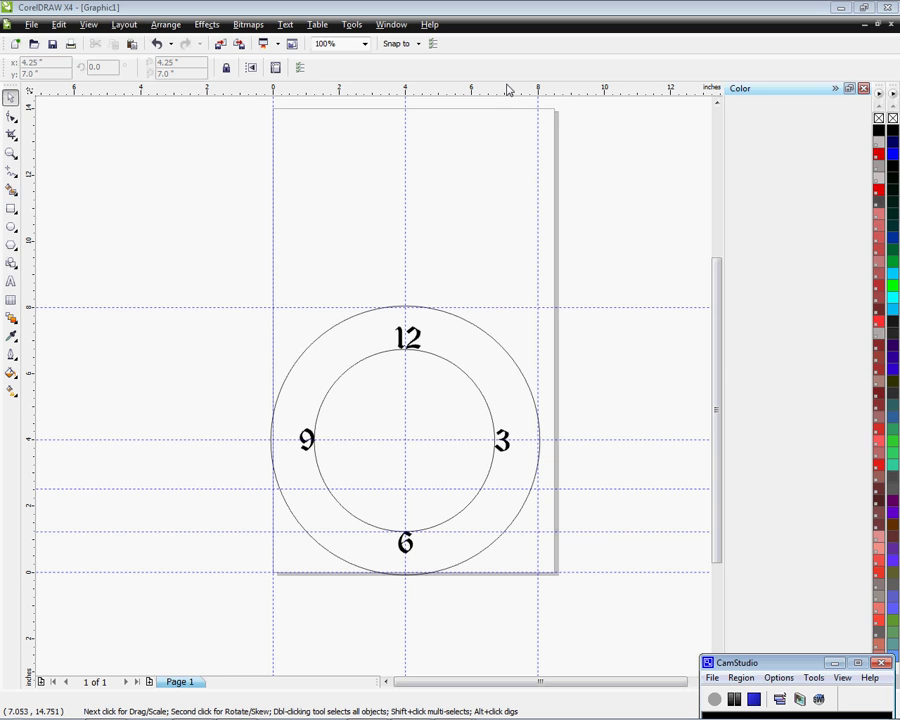
left_click_drag(506, 92, 489, 403)
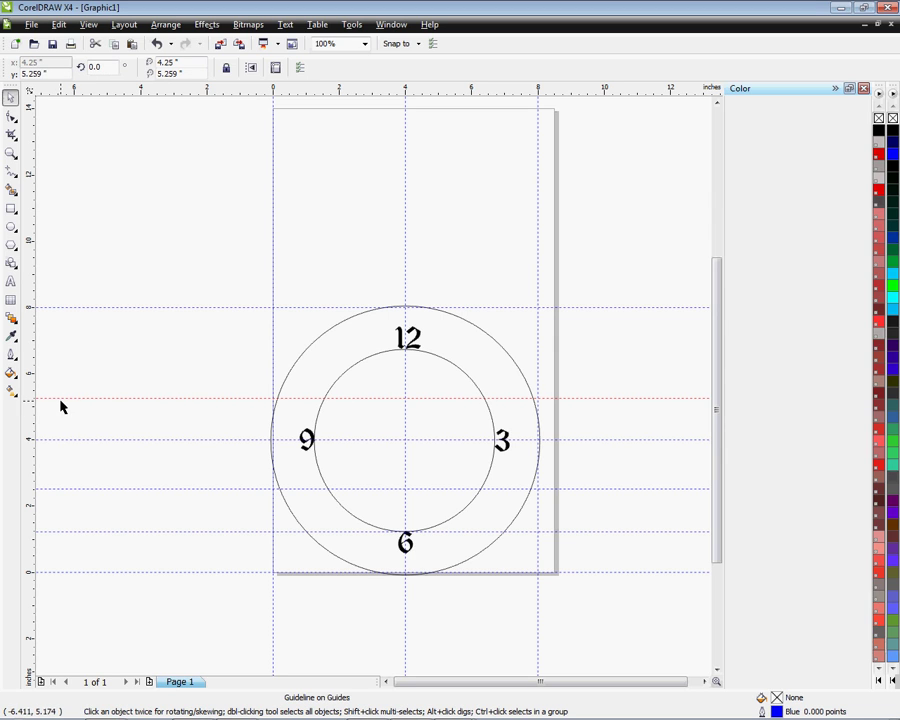
left_click_drag(433, 90, 418, 349)
left_click(428, 380)
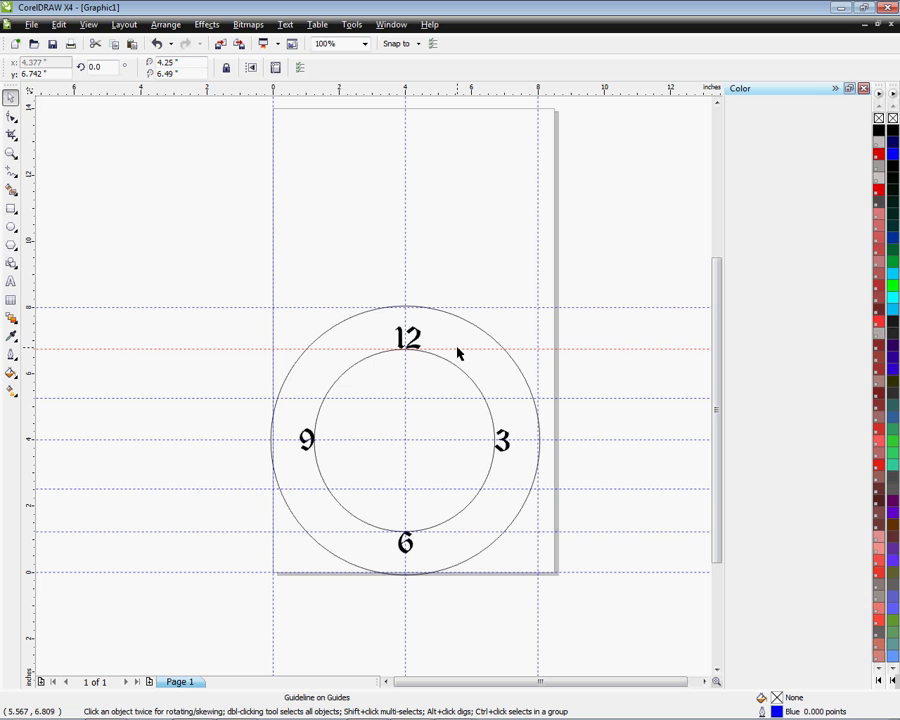
Fine-tune the heights of the guideline near the 12 and the lower guideline
left_click_drag(458, 352, 457, 347)
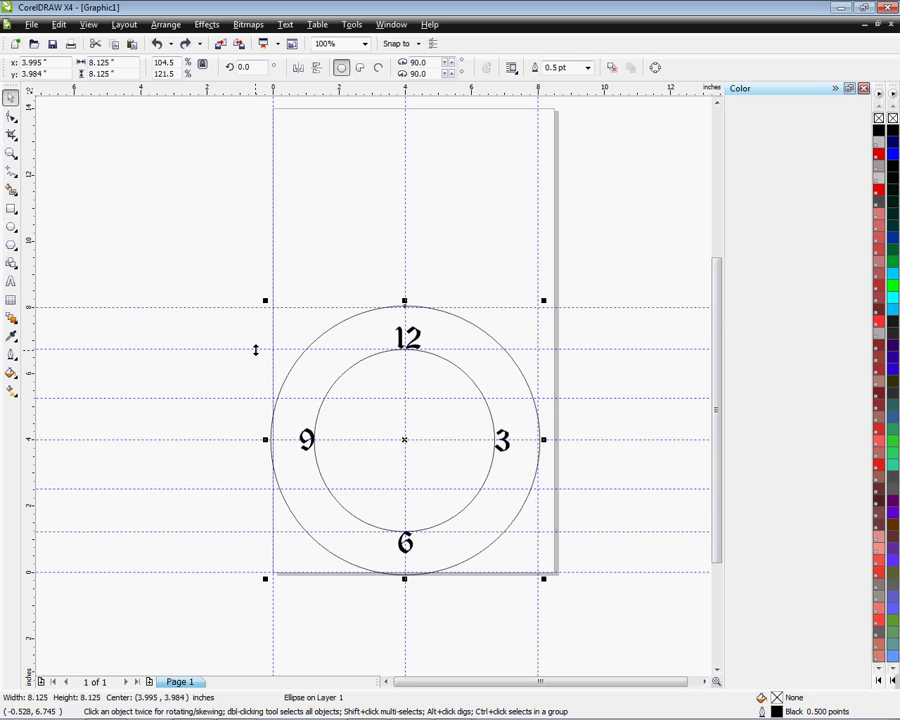
left_click(255, 349)
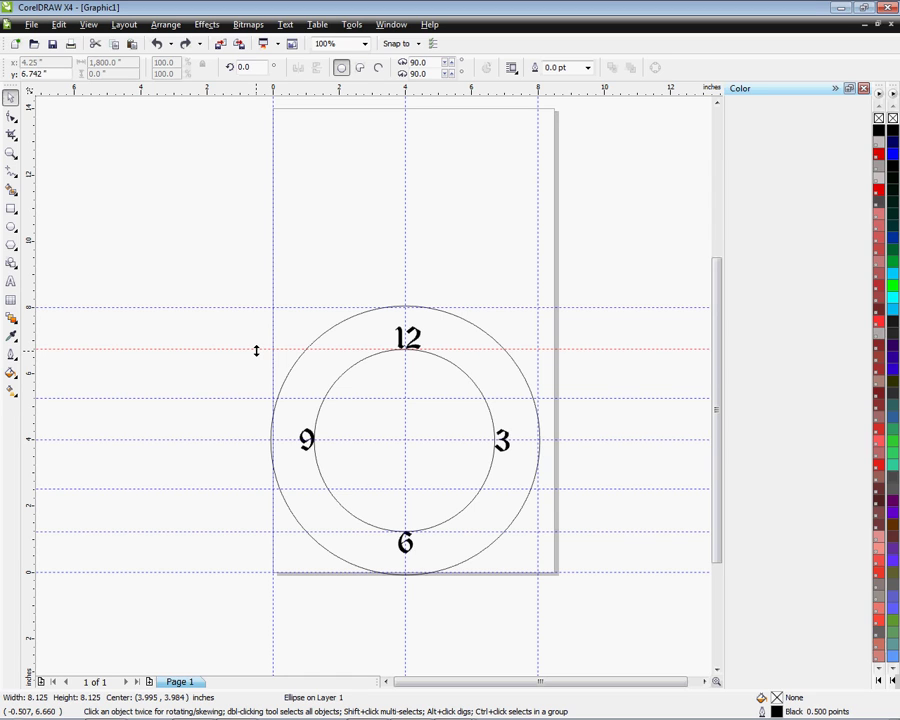
left_click_drag(256, 350, 257, 357)
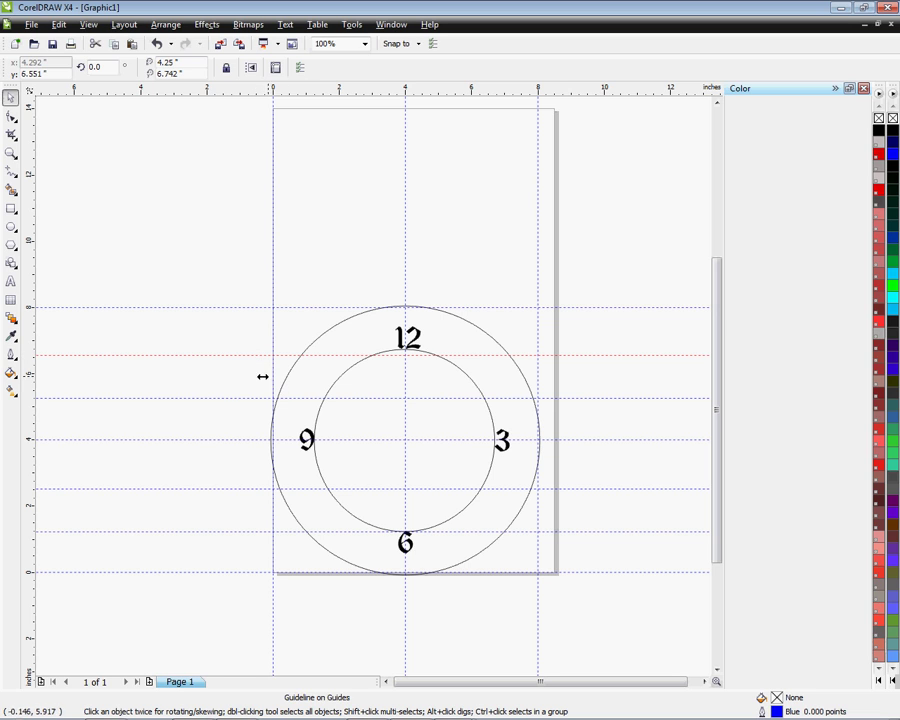
scroll(374, 392, "up", 1)
scroll(374, 392, "left", 3)
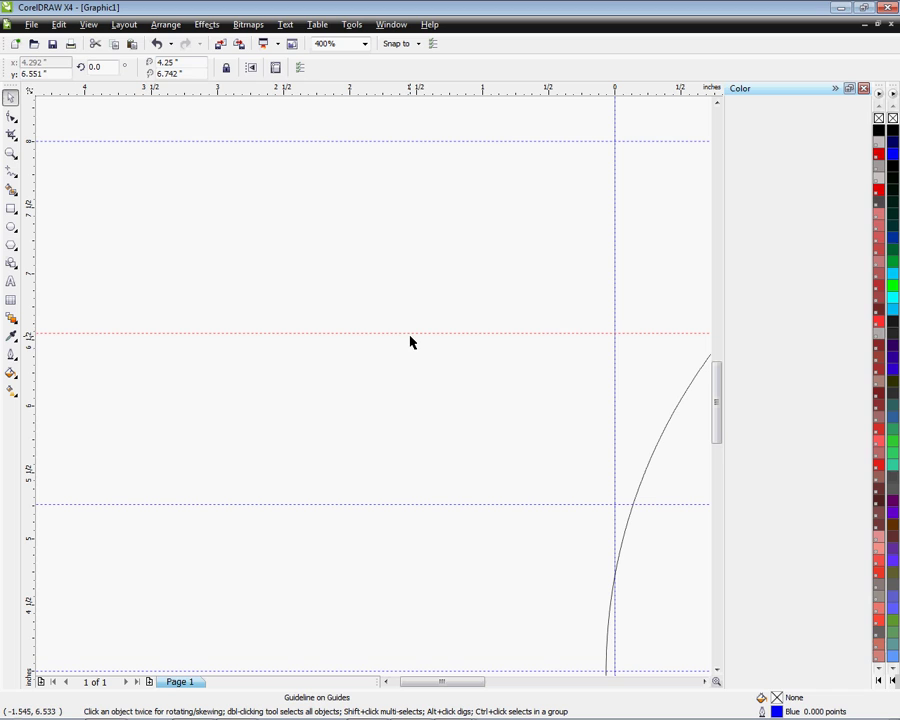
left_click_drag(410, 333, 416, 338)
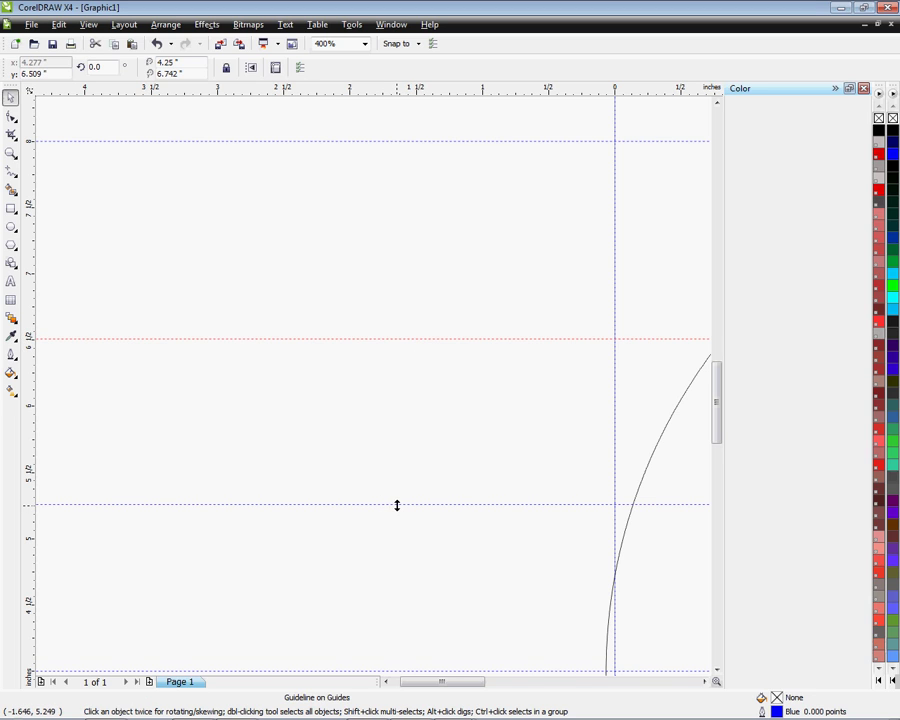
left_click(397, 505)
left_click_drag(398, 507, 398, 502)
scroll(370, 380, "down", 2)
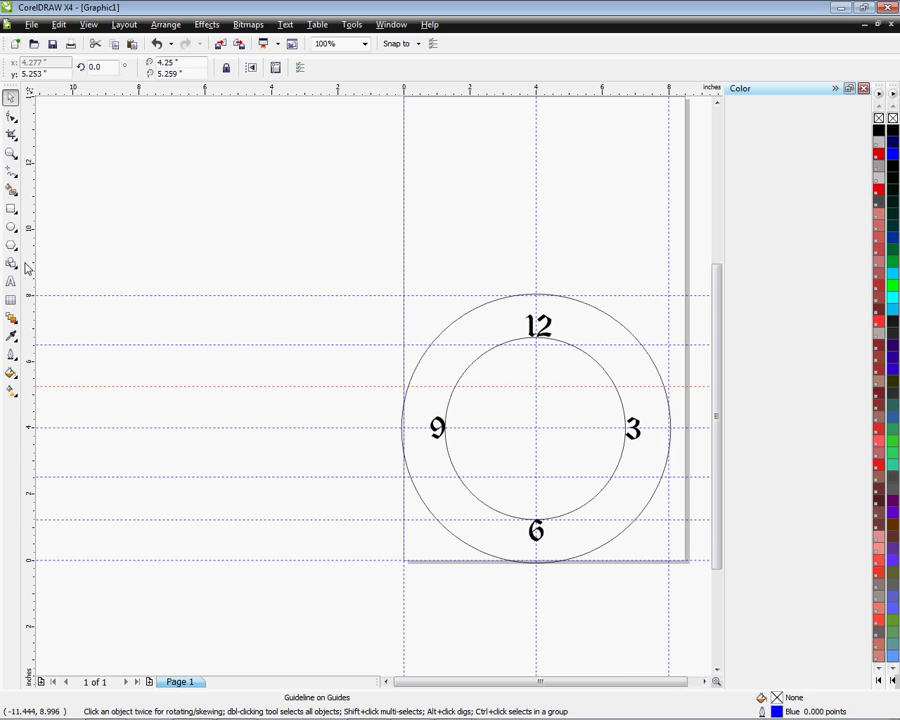
left_click_drag(28, 276, 104, 338)
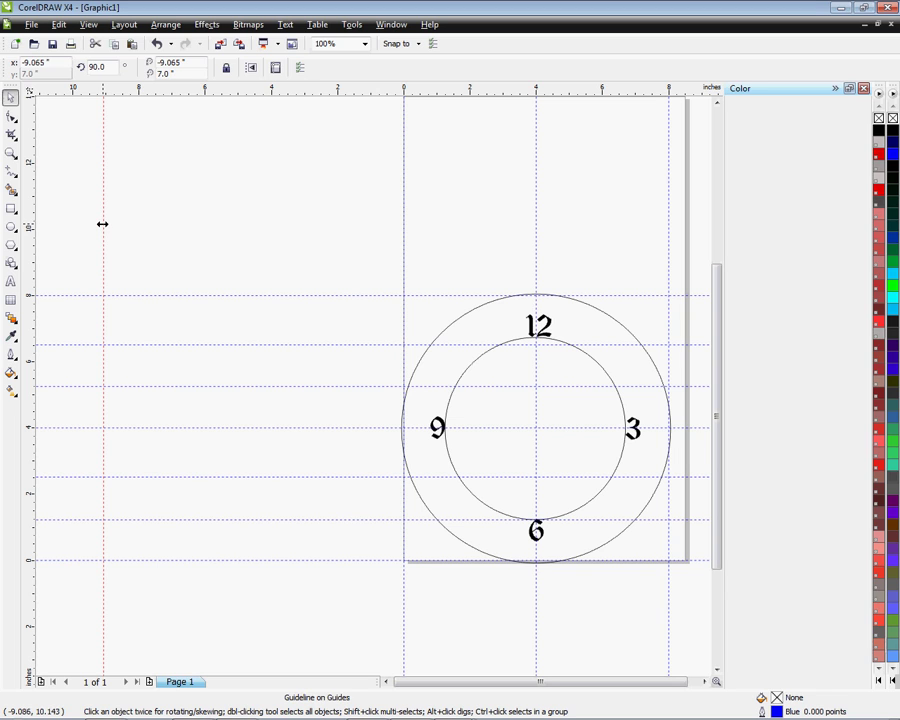
right_click(102, 224)
Delete the stray vertical guideline
left_click(161, 331)
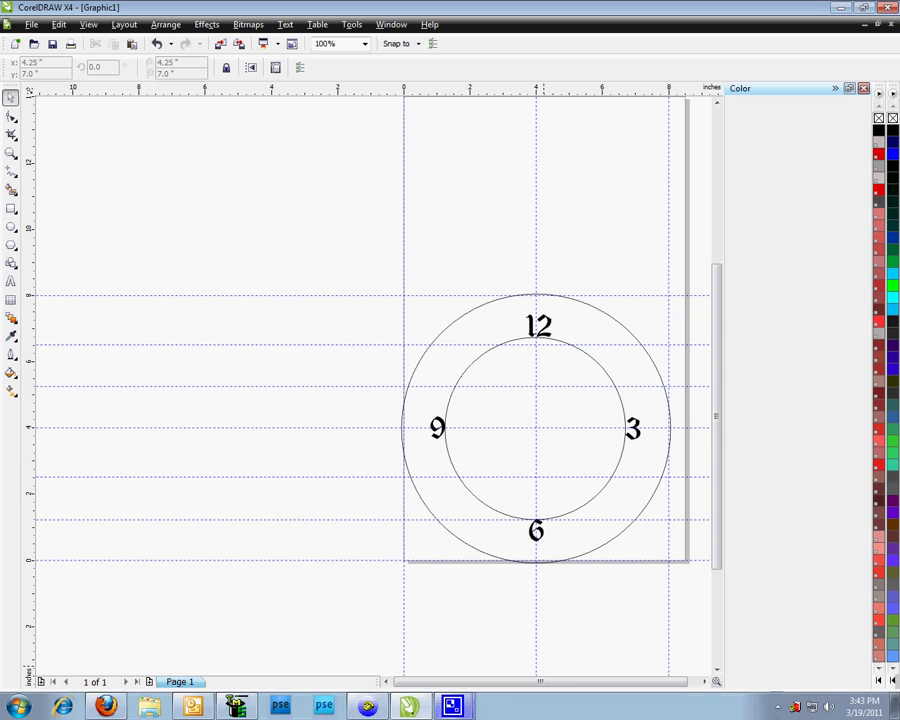
mouse_move(452, 706)
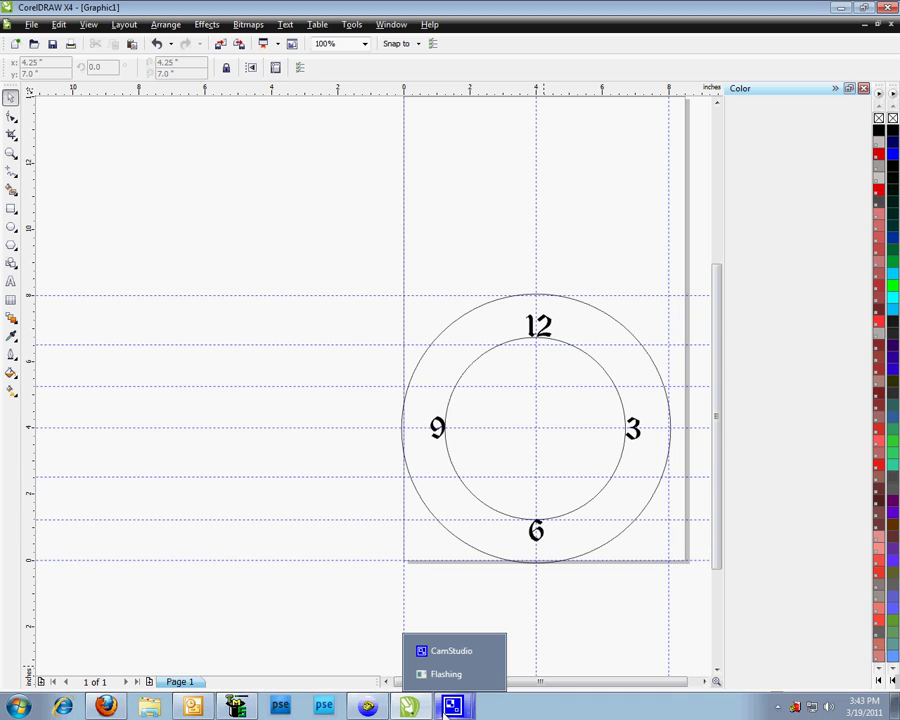
left_click(449, 653)
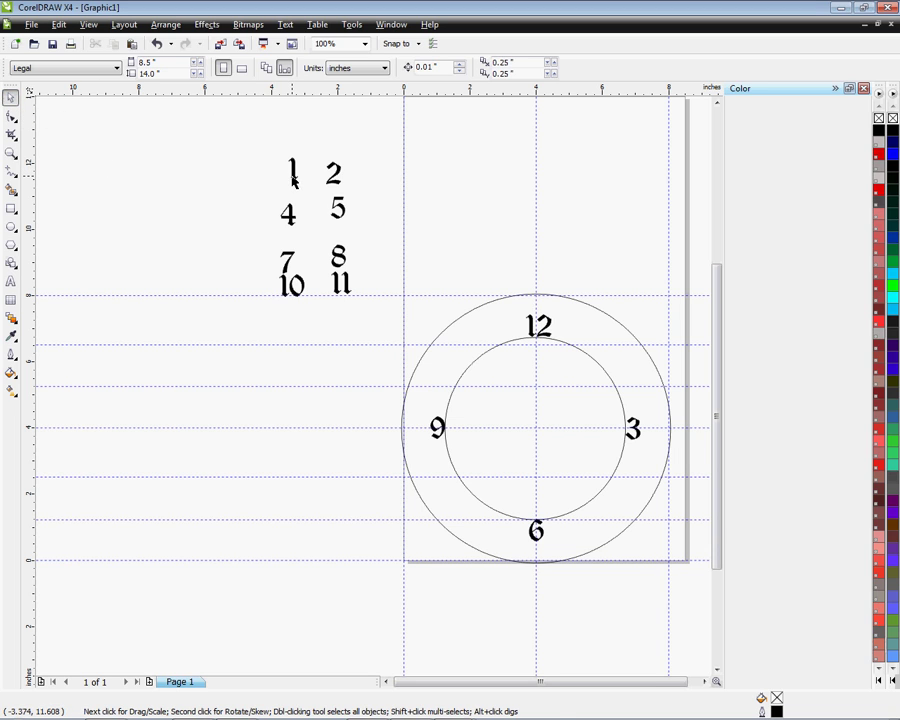
Place the numerals 1, 2, 4, 5, 7, 8, 10 and 11 at their clock positions in the ring
left_click_drag(293, 180, 589, 353)
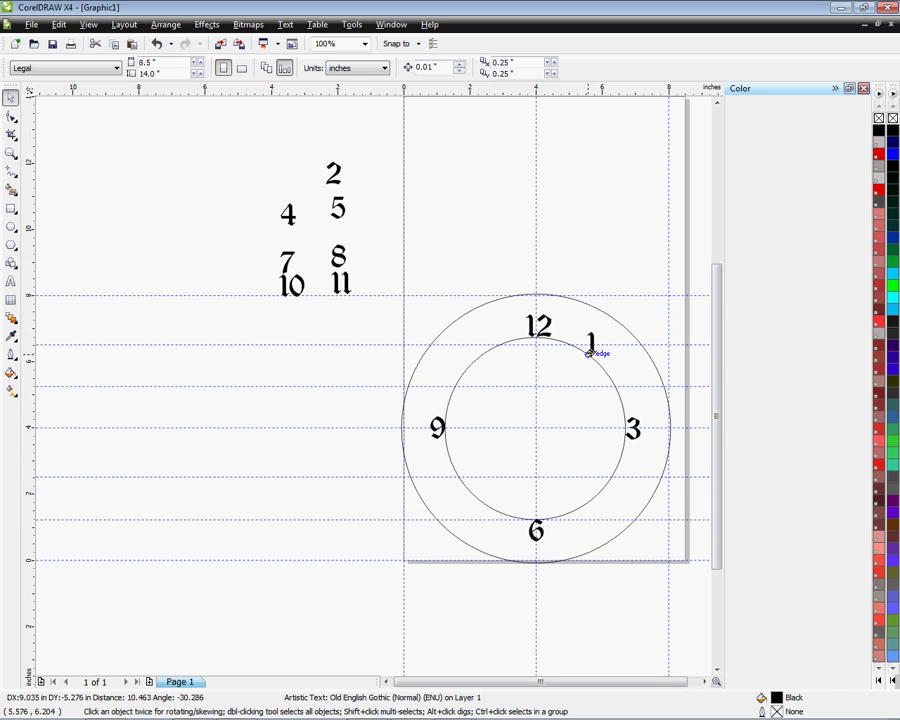
left_click_drag(589, 353, 589, 353)
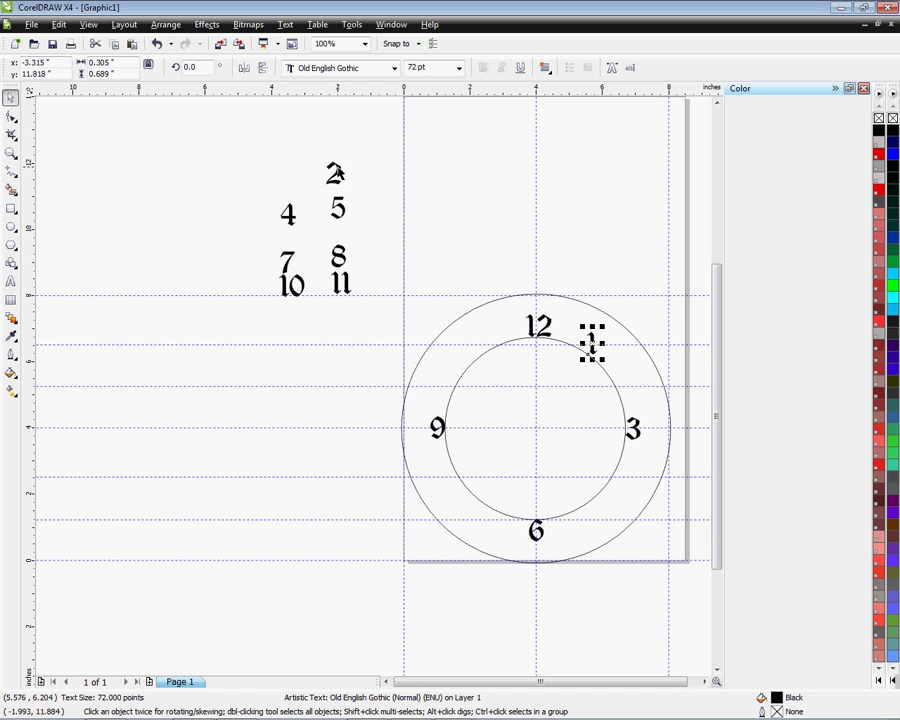
left_click_drag(335, 175, 631, 381)
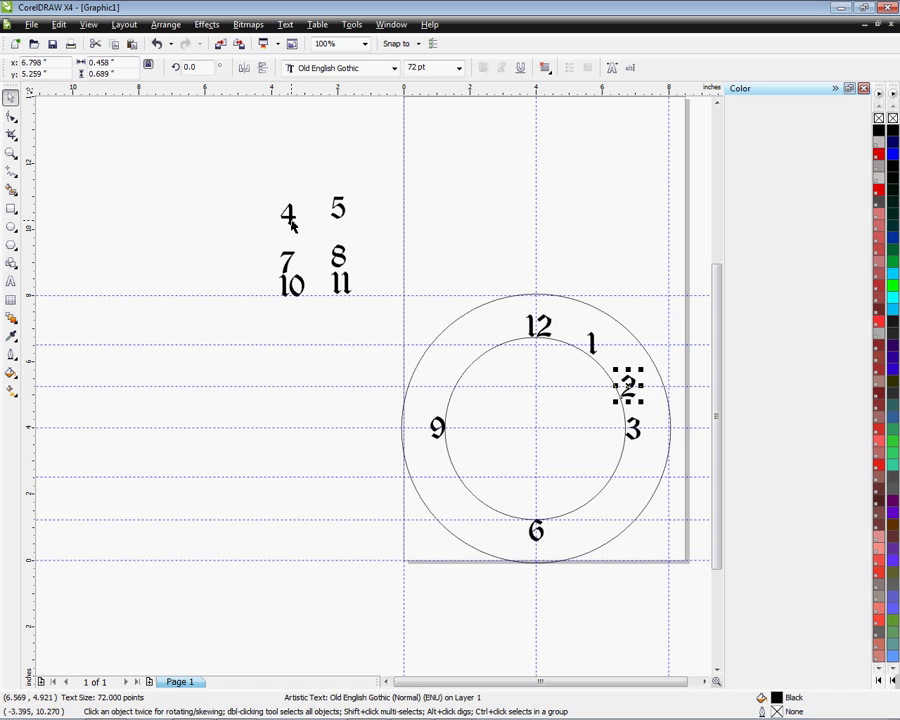
left_click_drag(290, 226, 620, 474)
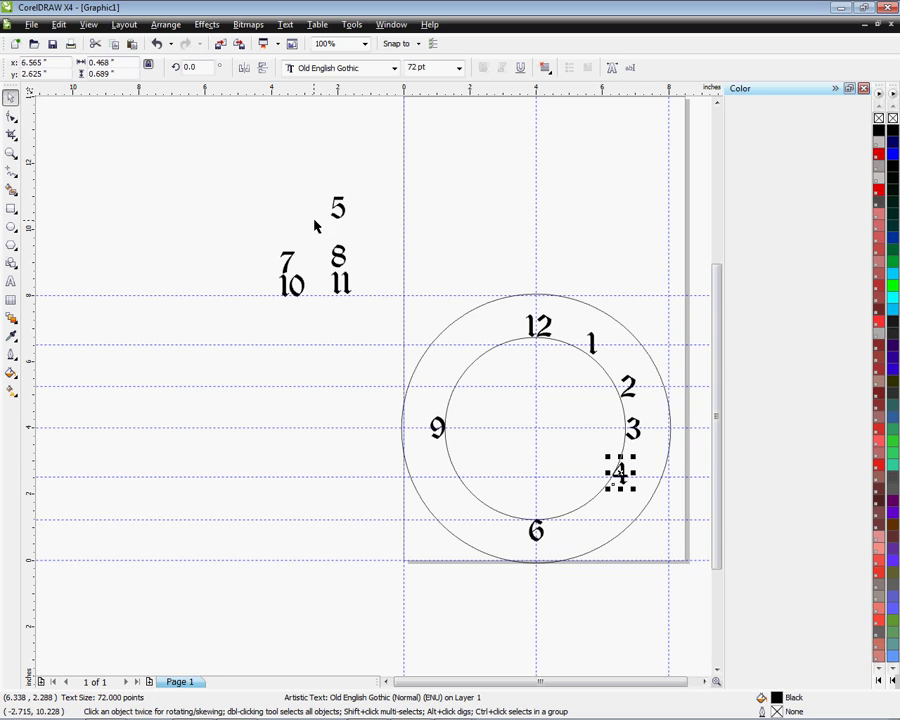
left_click_drag(340, 207, 590, 516)
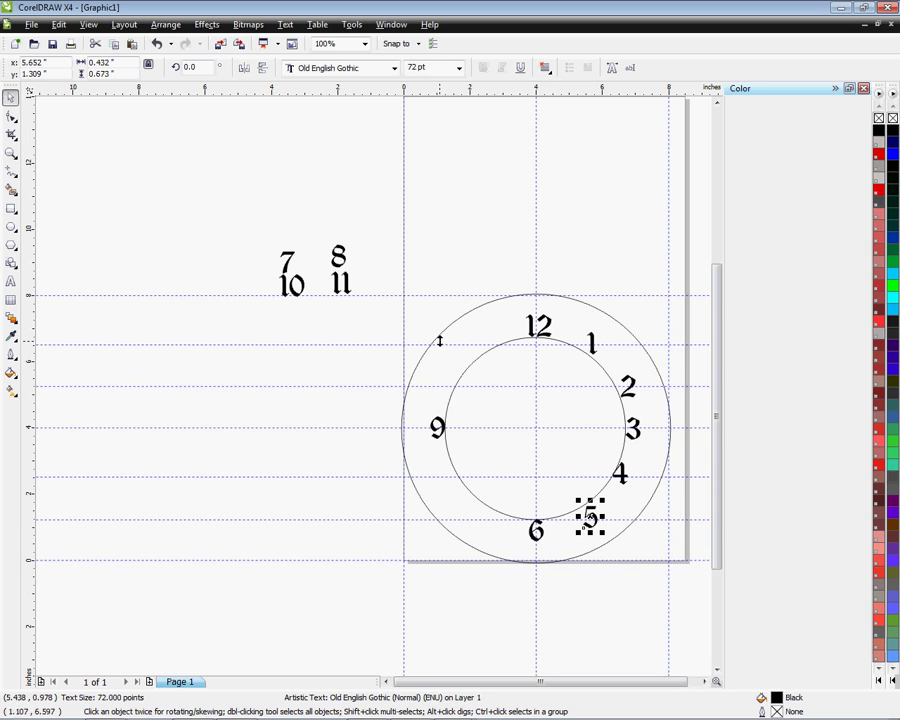
left_click_drag(292, 262, 491, 512)
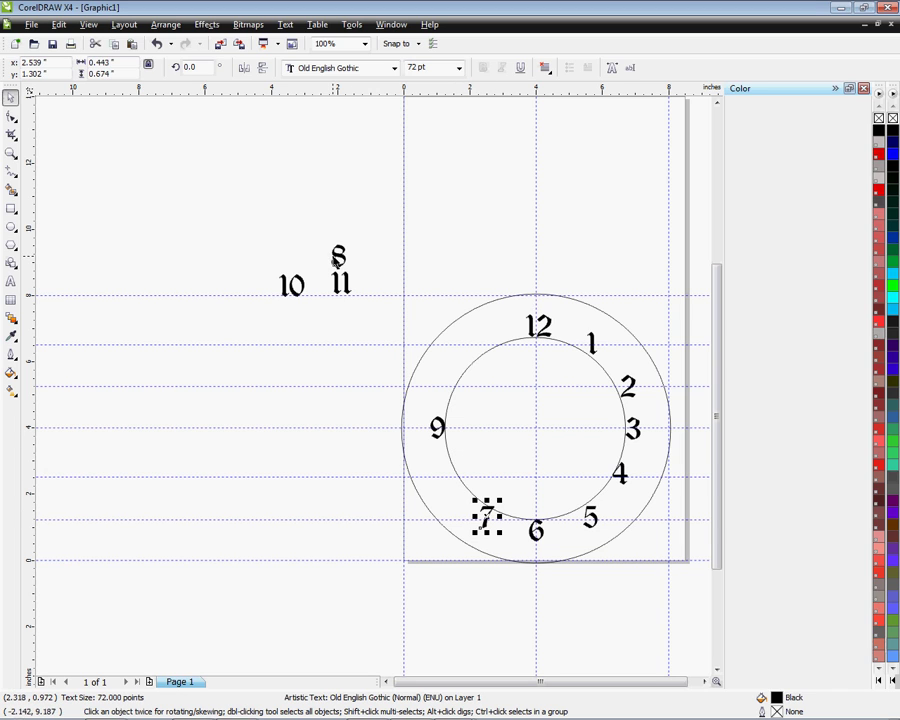
left_click_drag(338, 256, 448, 477)
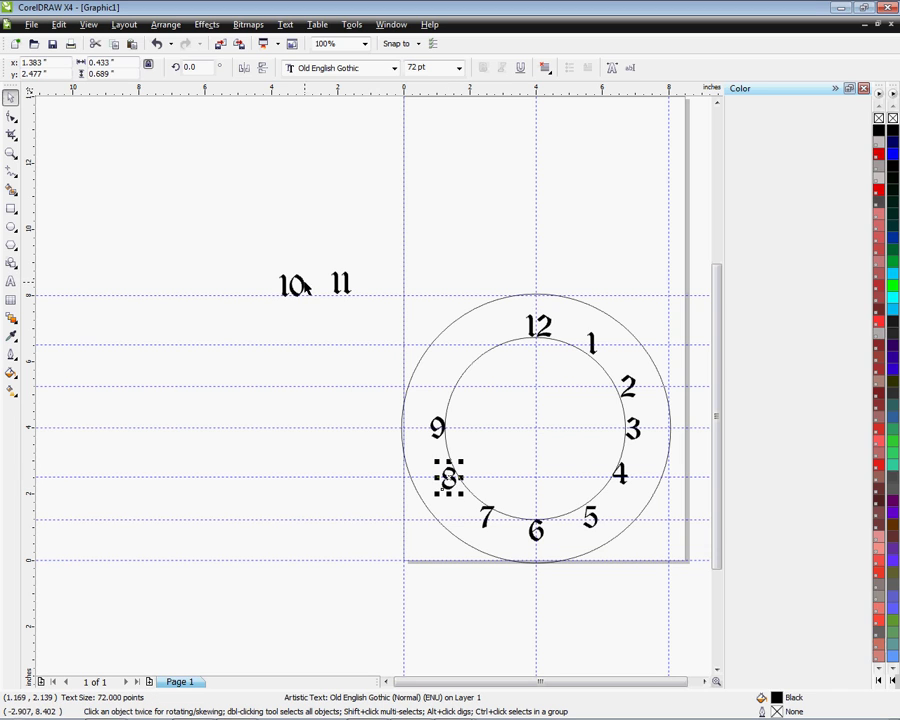
left_click_drag(305, 288, 451, 382)
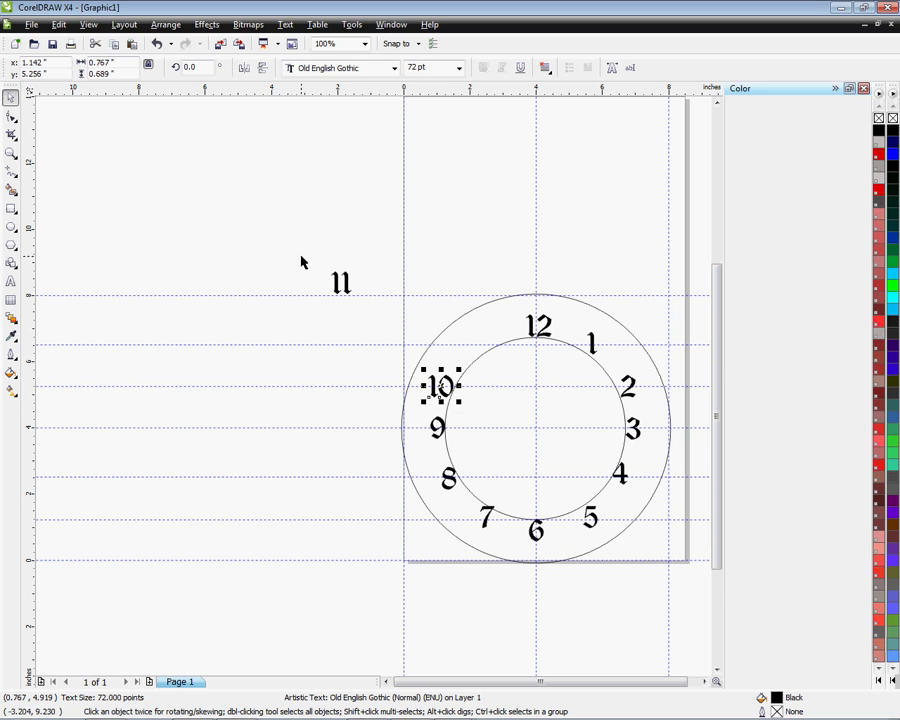
left_click_drag(341, 283, 469, 341)
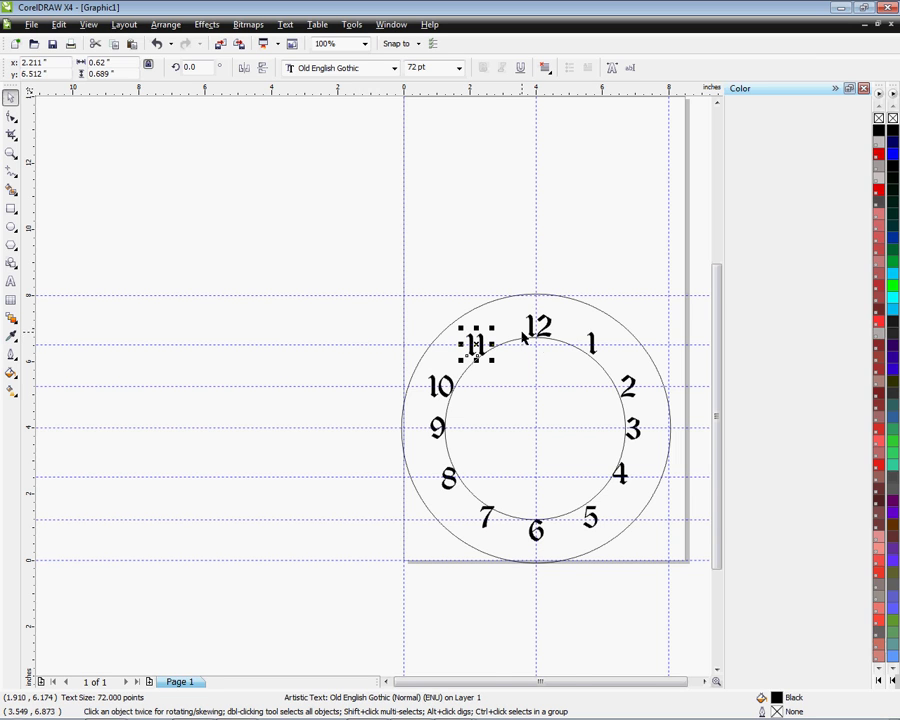
Zoom in and nudge the 1, 2, 4 and 5 into even spacing
scroll(373, 391, "up", 1)
scroll(323, 388, "up", 1)
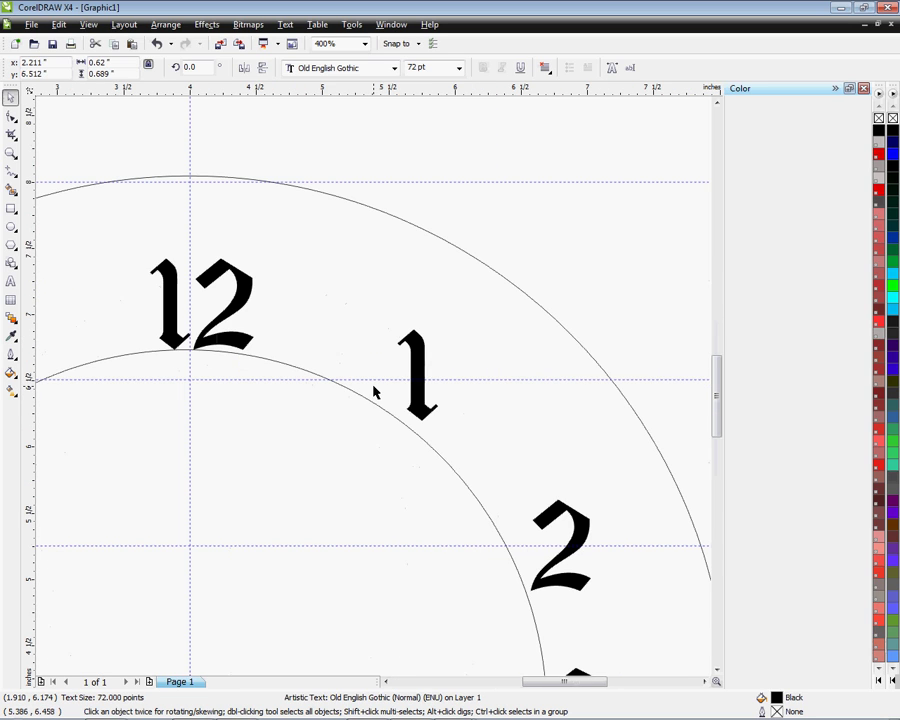
left_click_drag(415, 405, 405, 414)
left_click_drag(552, 566, 546, 562)
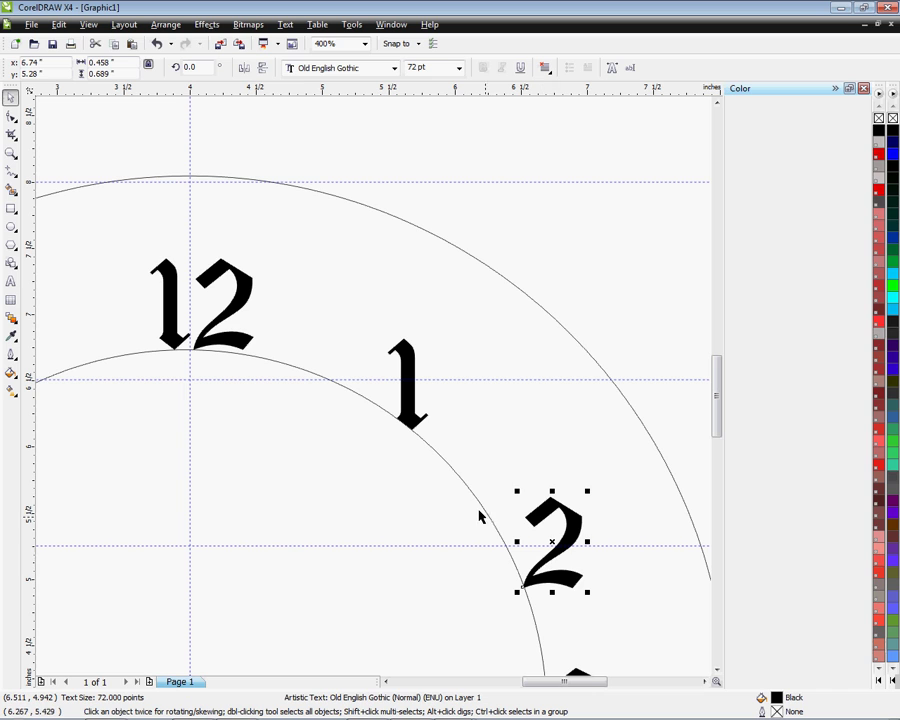
scroll(370, 392, "down", 1)
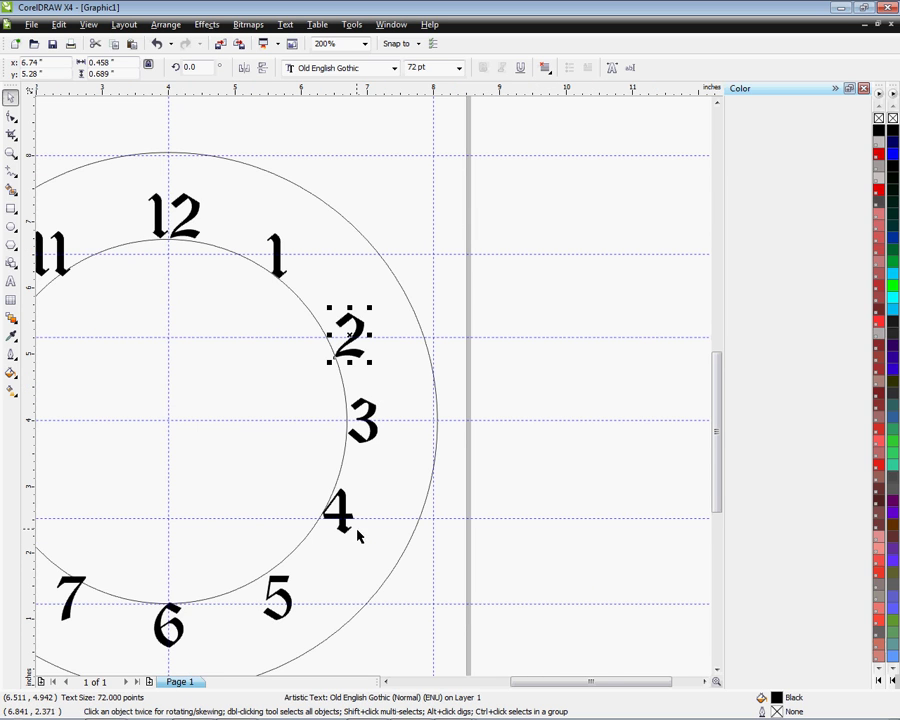
scroll(360, 534, "up", 1)
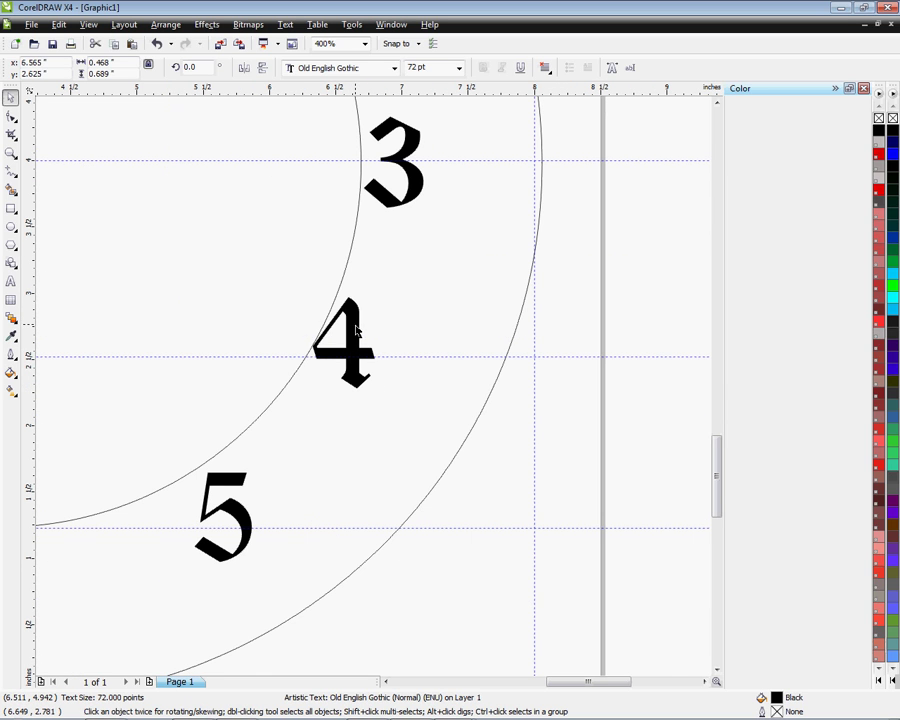
left_click_drag(354, 325, 352, 329)
left_click_drag(242, 514, 226, 512)
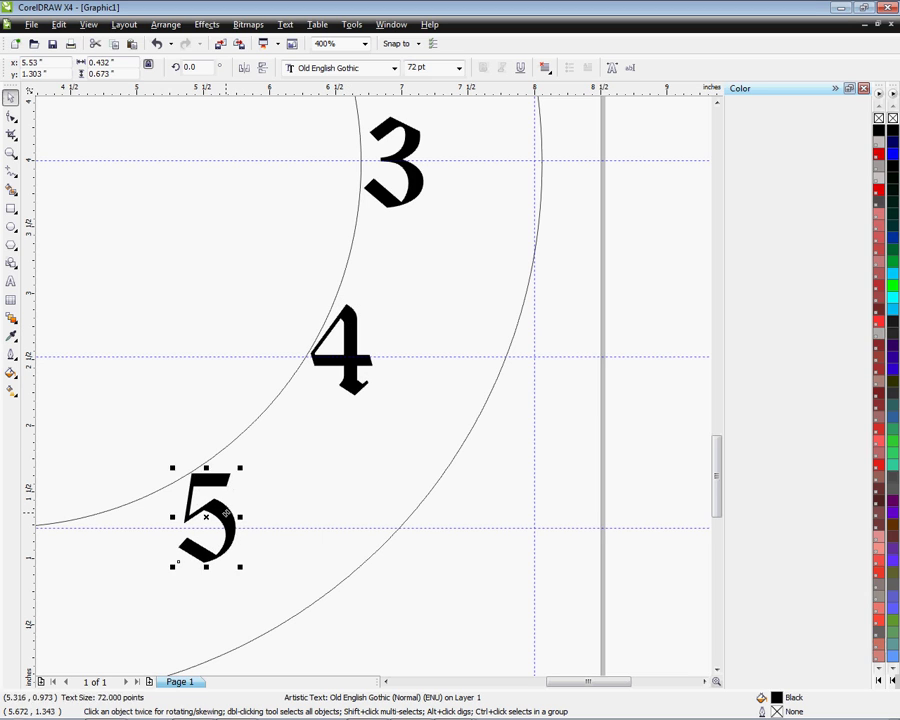
scroll(378, 393, "down", 2)
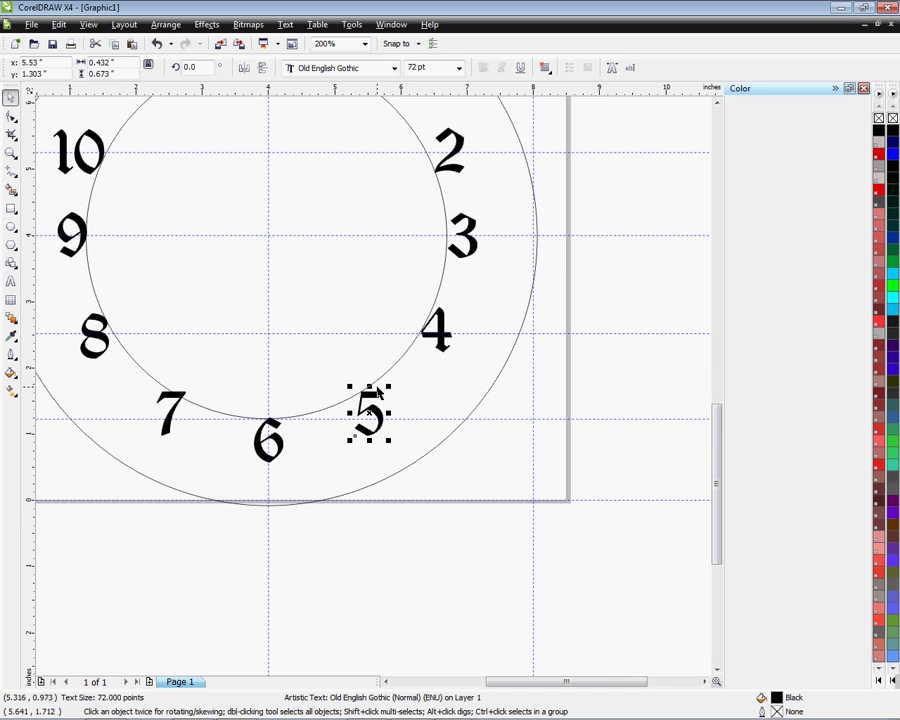
Nudge the 6, 7, 9 and 11 into even spacing, then zoom out to the whole clock
left_click(283, 451)
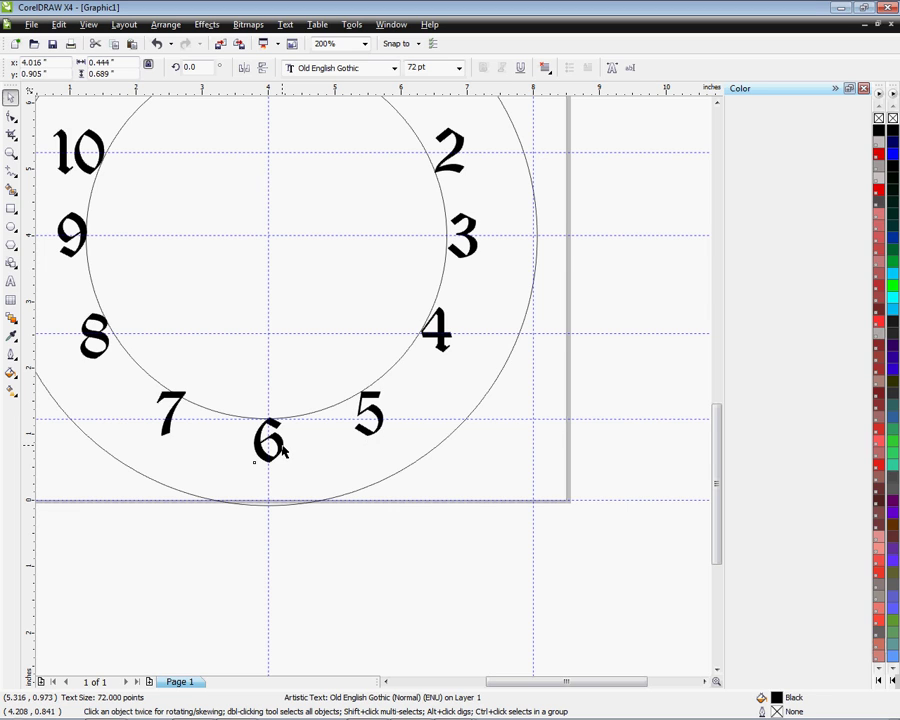
left_click_drag(283, 451, 283, 450)
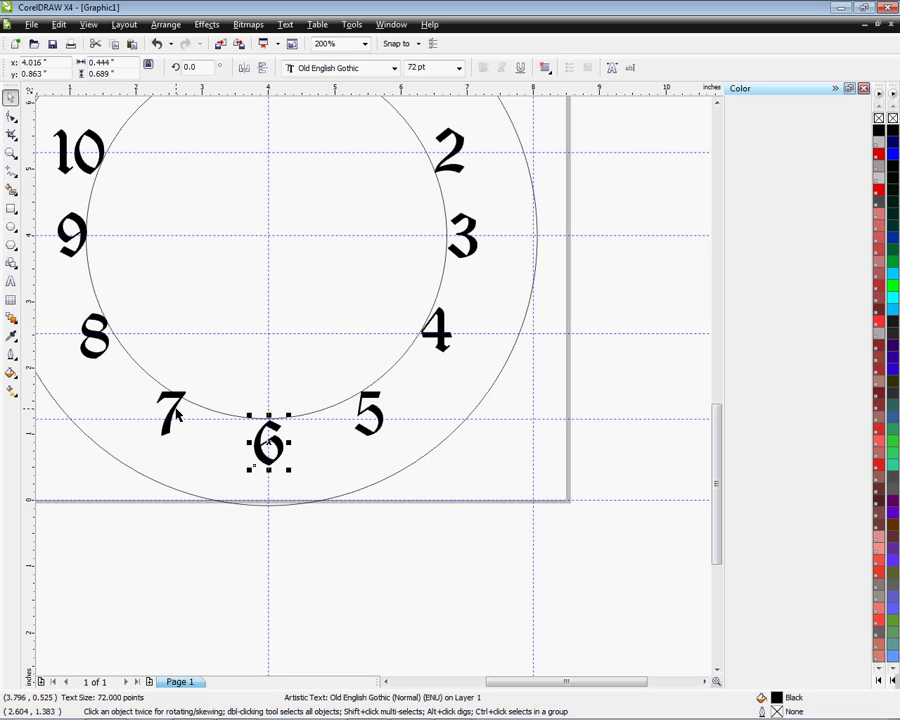
left_click_drag(176, 414, 166, 422)
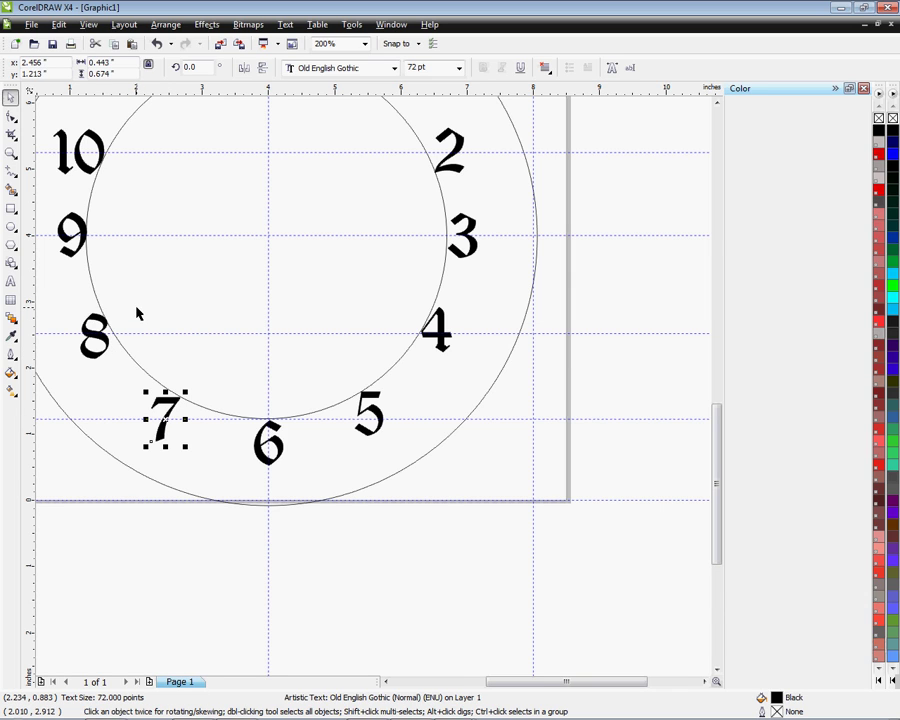
scroll(364, 366, "down", 1)
scroll(360, 382, "up", 1)
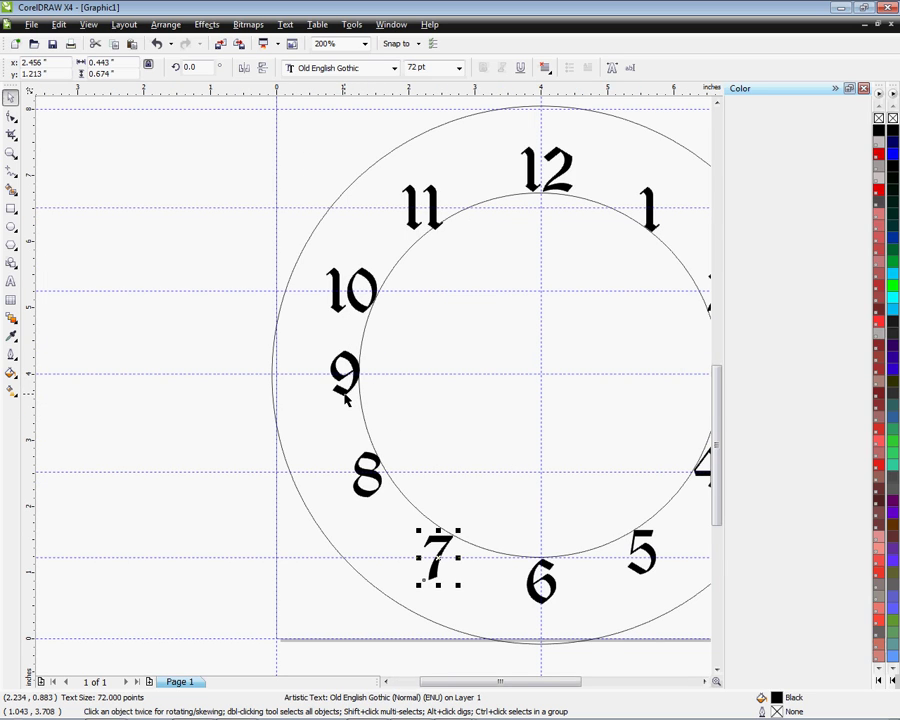
left_click_drag(346, 400, 342, 398)
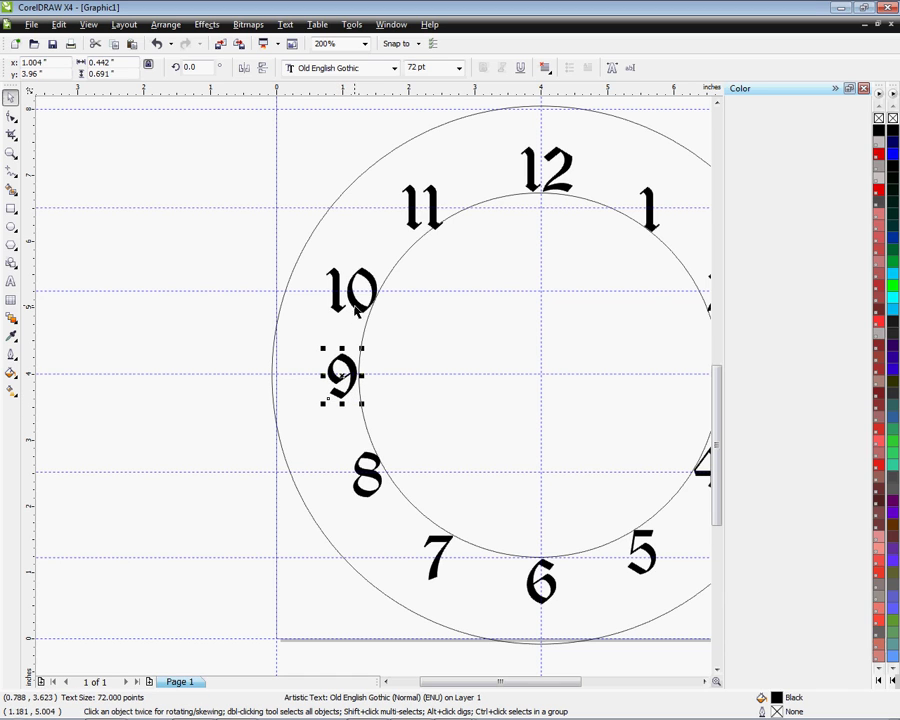
scroll(361, 313, "up", 2)
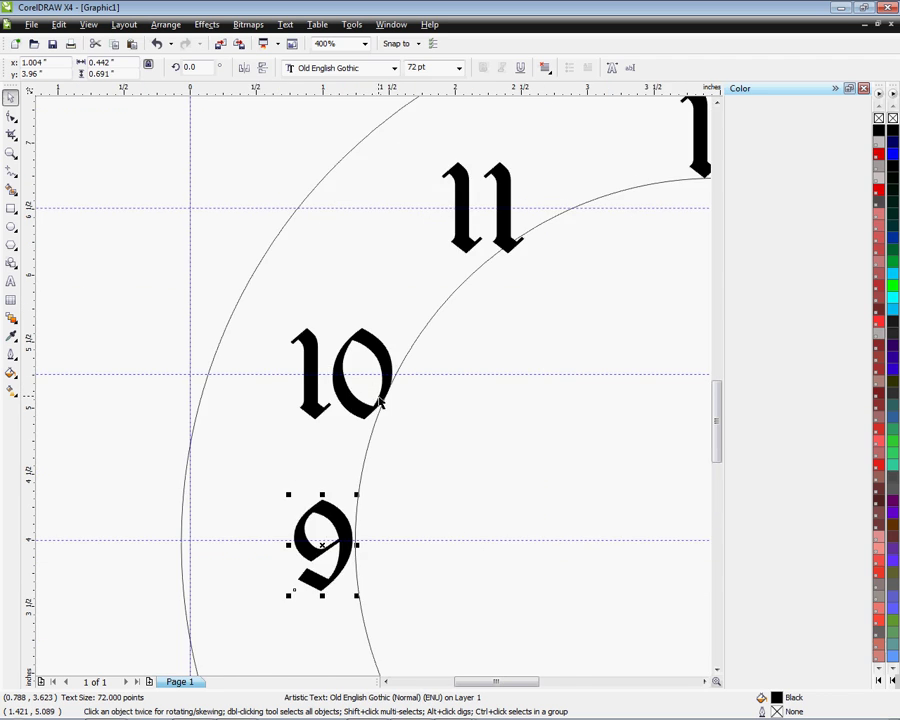
scroll(398, 352, "down", 1)
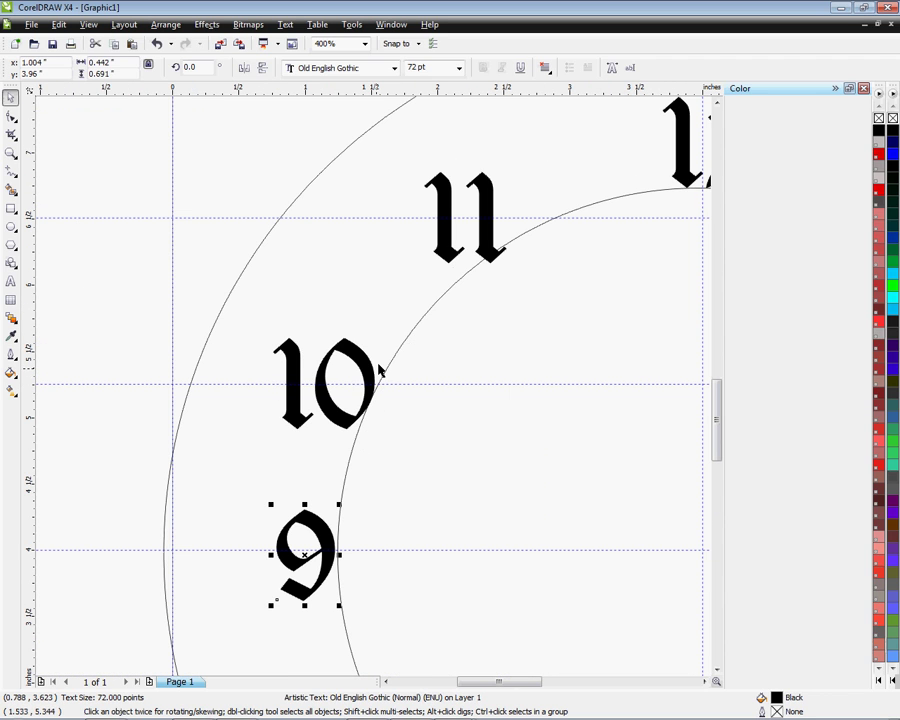
left_click_drag(448, 258, 441, 256)
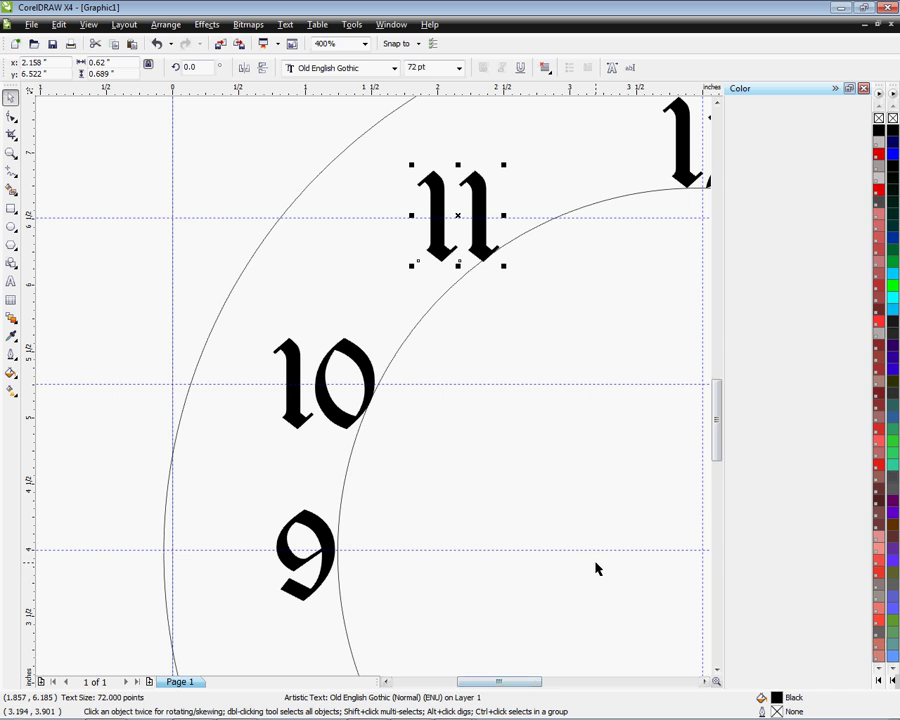
key("F3")
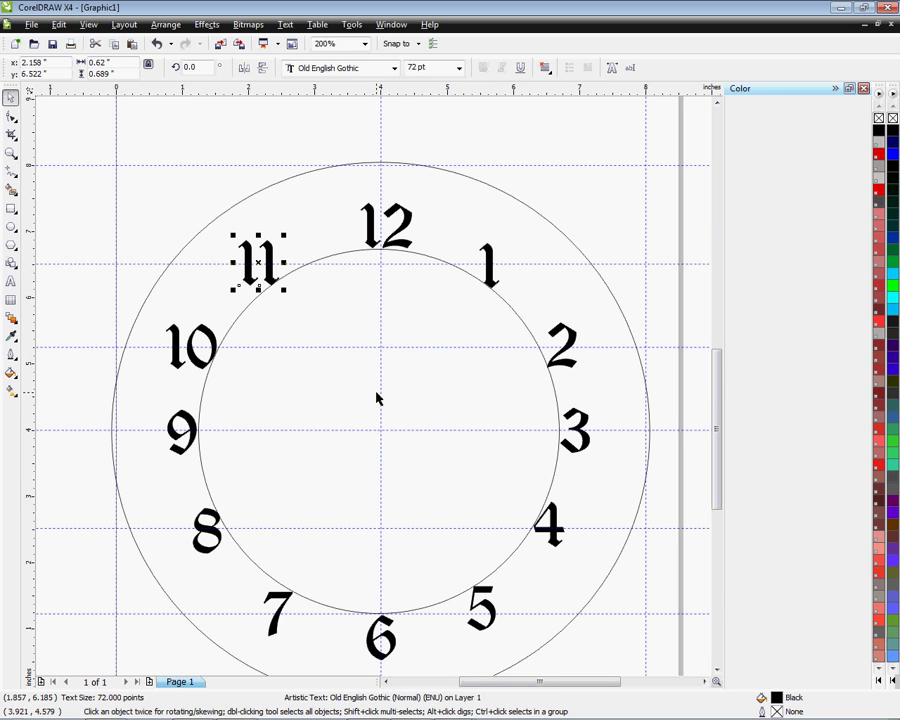
scroll(396, 430, "down", 1)
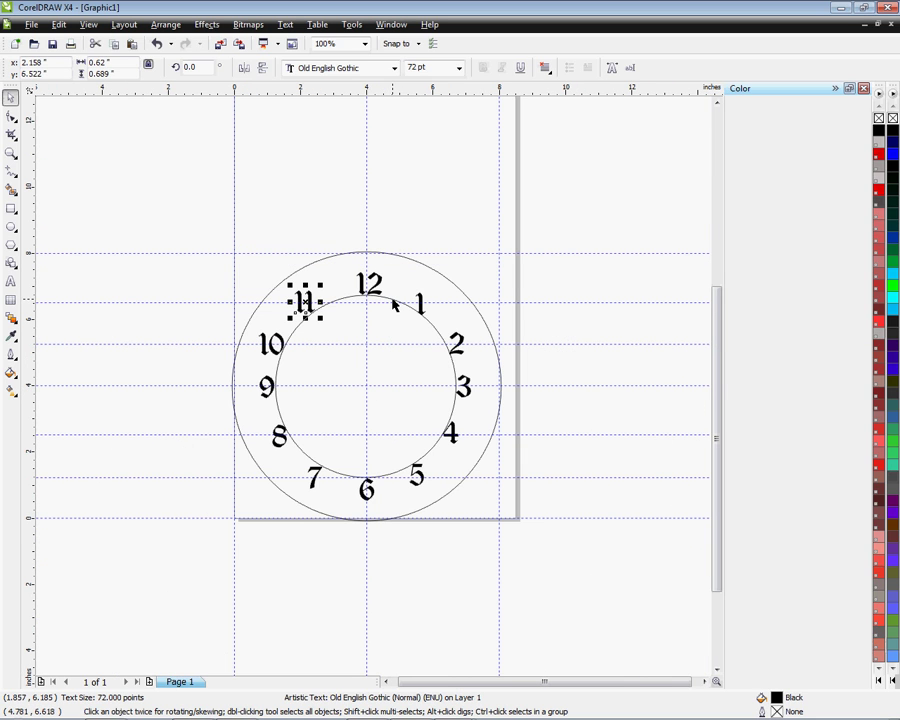
Deselect the numeral 11 and select the inner guide circle with the Pick tool
left_click(277, 322)
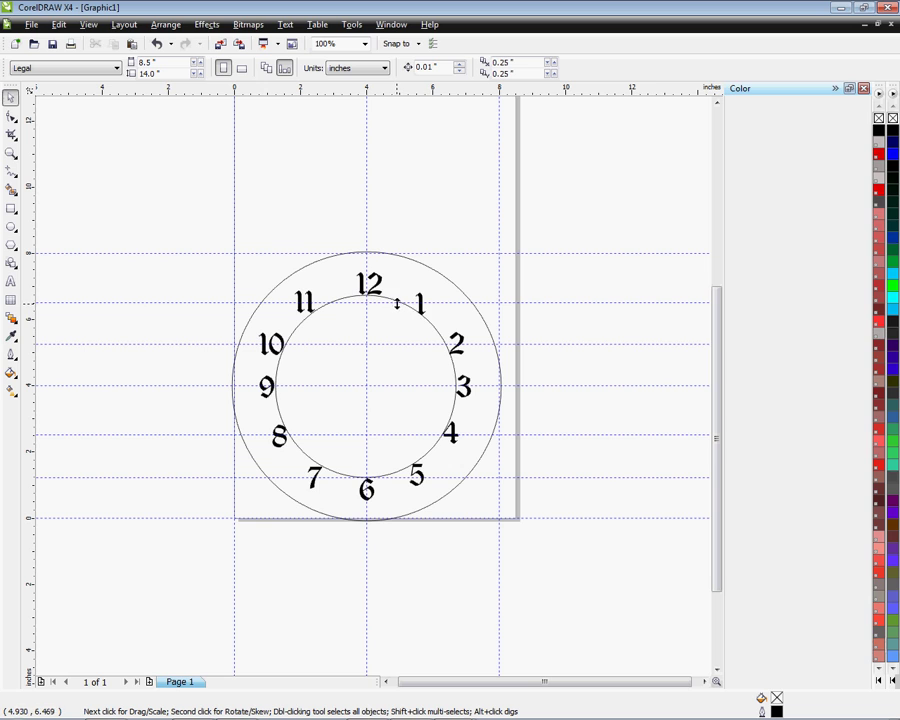
left_click(433, 331)
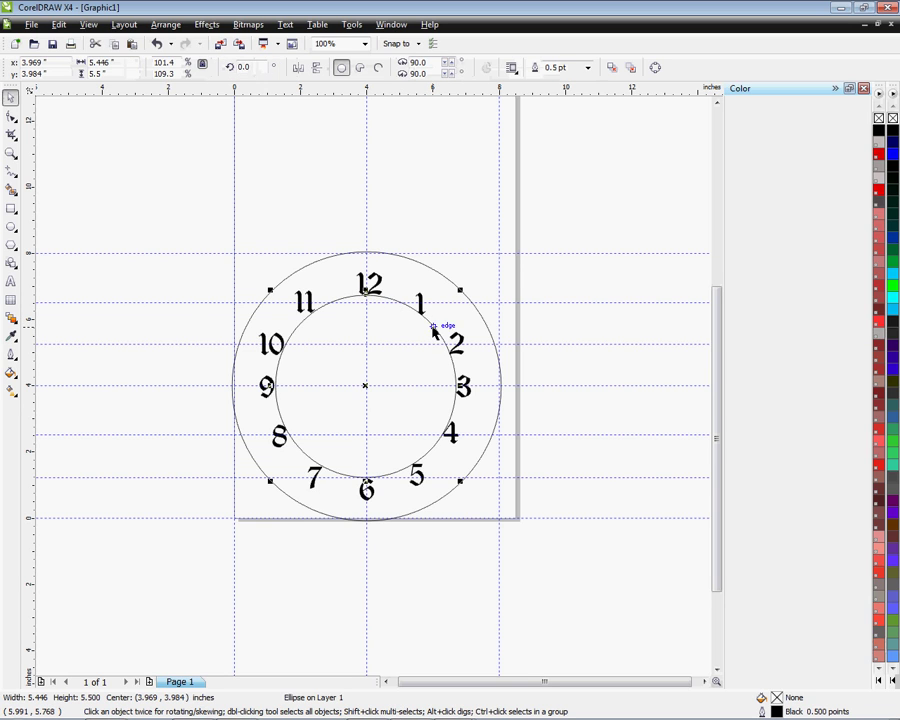
Delete the inner guide circle so only the outer circle surrounds the twelve numerals
key("Delete")
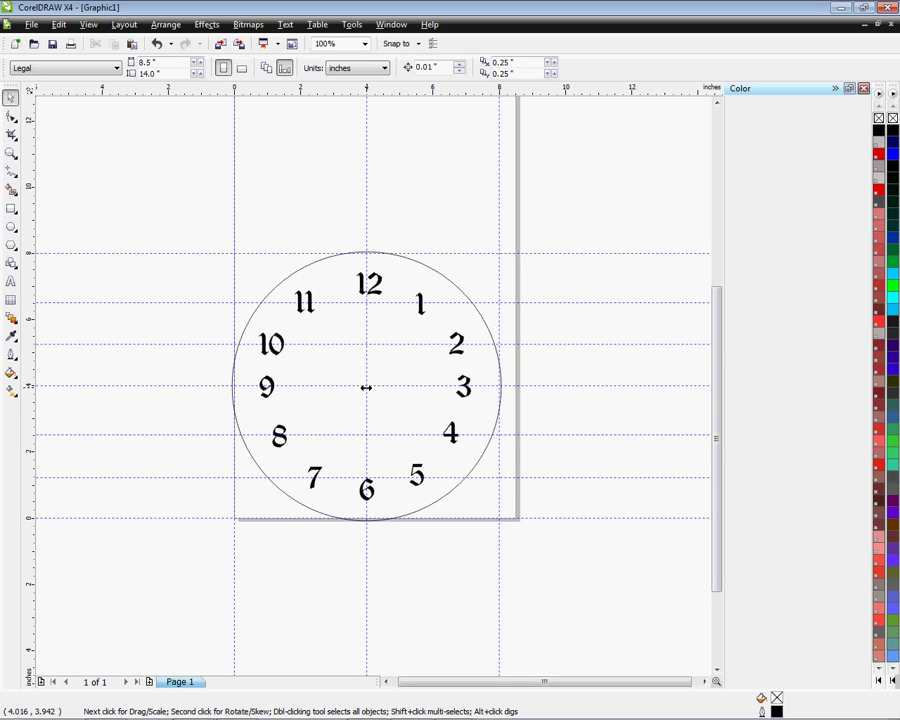
Restore the CamStudio recorder window from the taskbar and nudge it slightly left
mouse_move(467, 712)
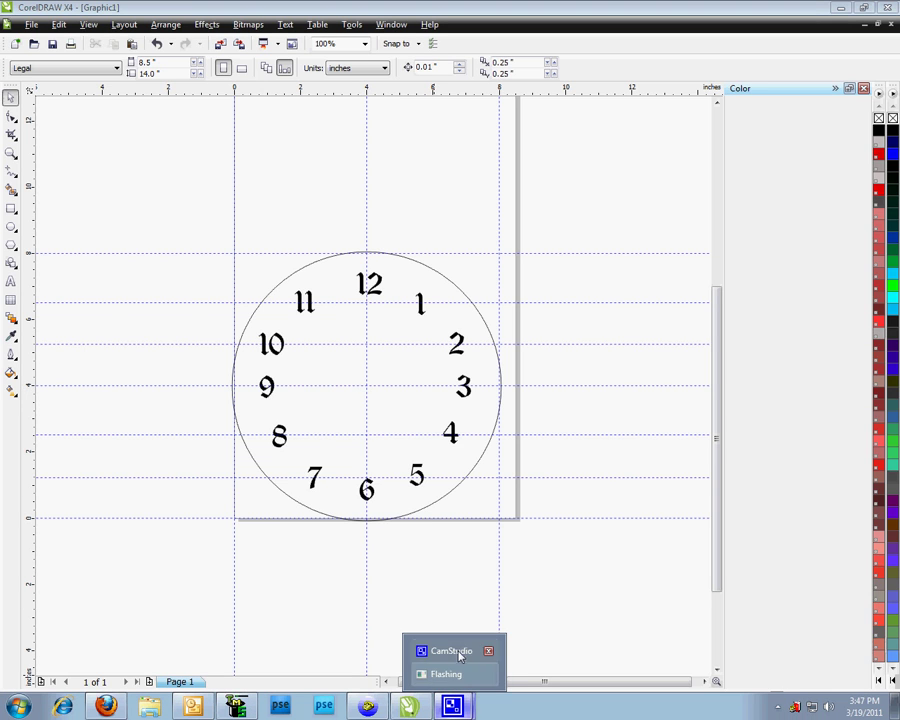
left_click(448, 655)
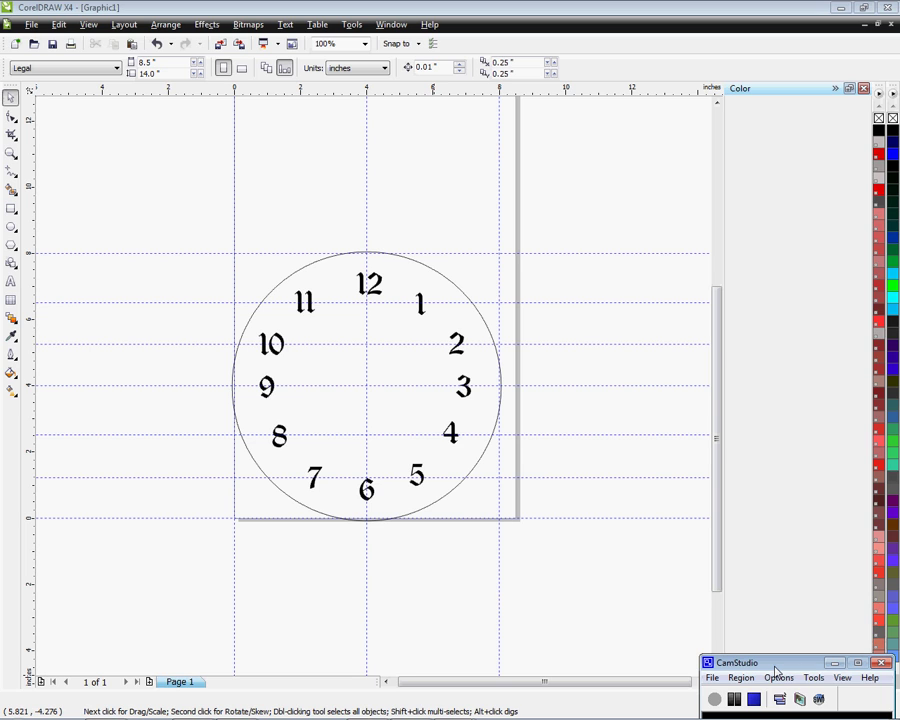
left_click_drag(776, 671, 759, 674)
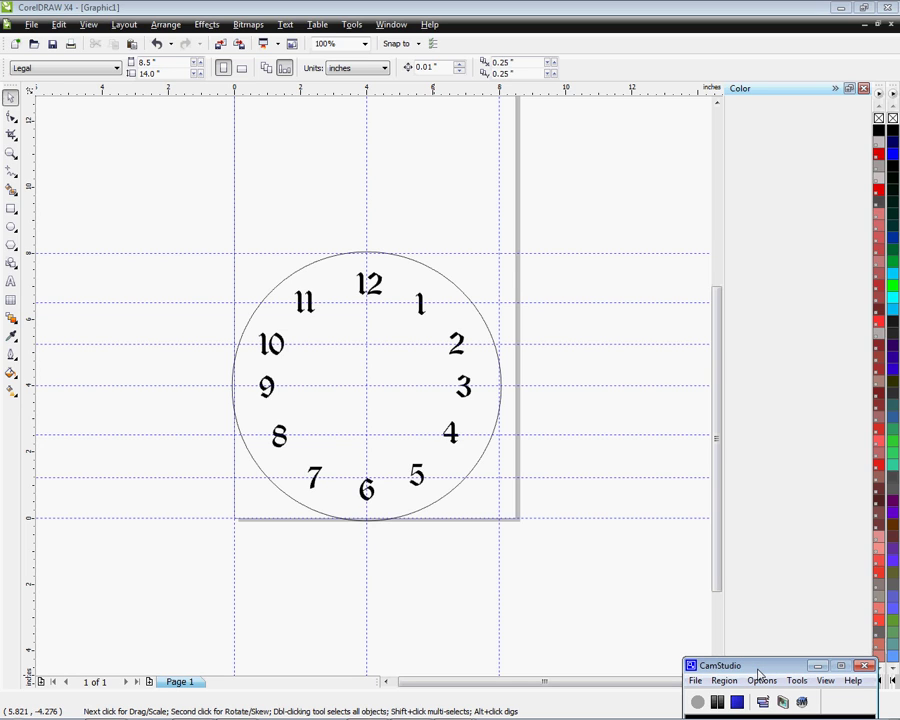